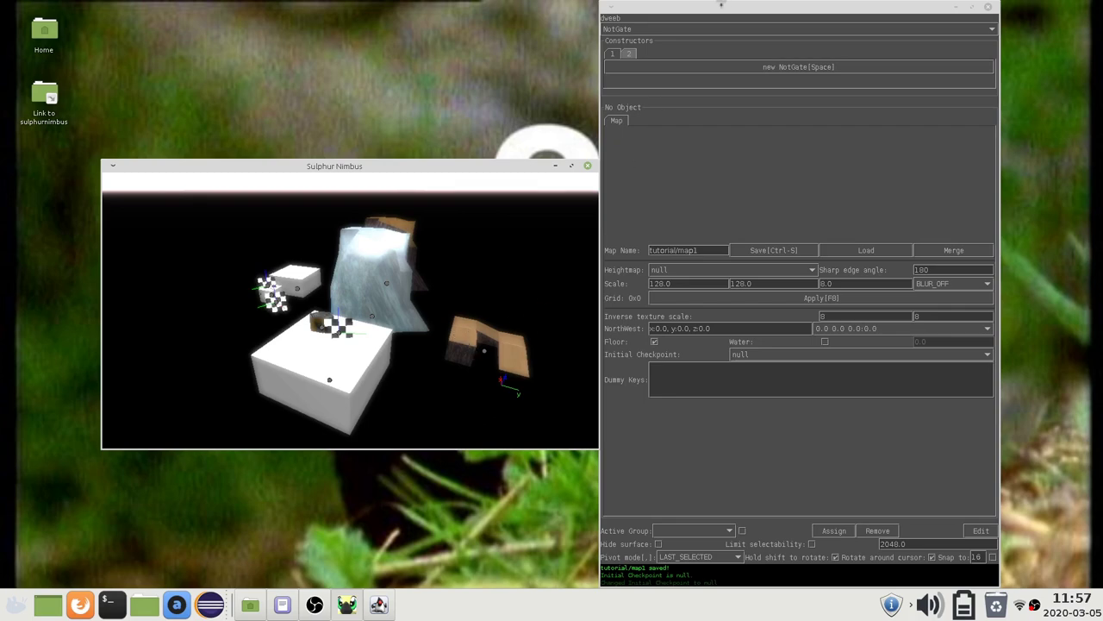
# Step: Create a TimedLever object and place it on the front face of the large white block
pyautogui.click(679, 29)
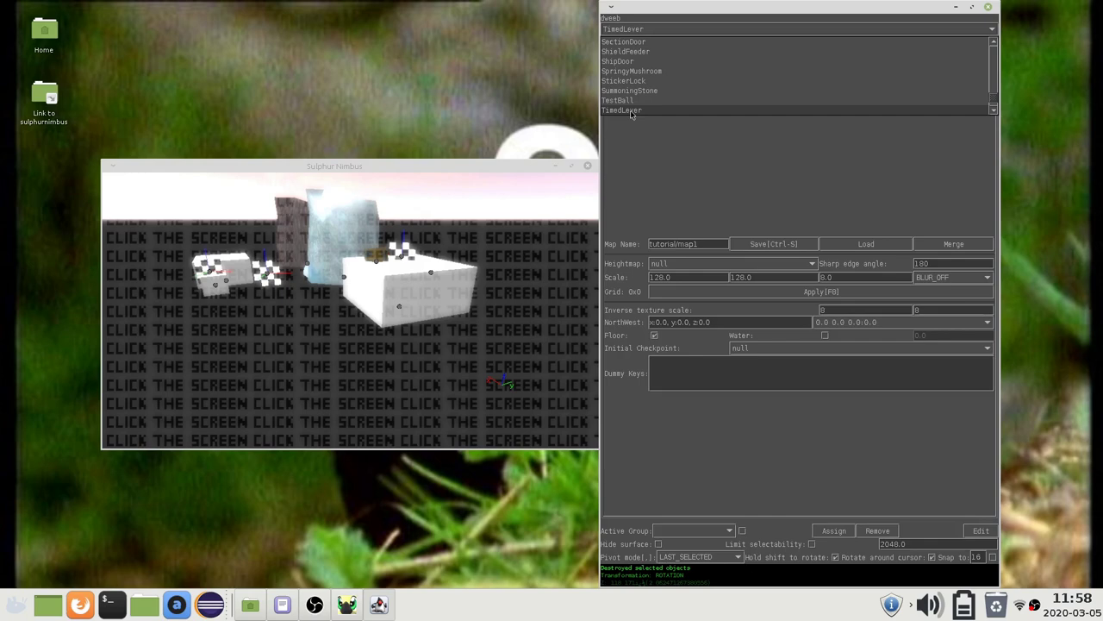
pyautogui.click(631, 114)
pyautogui.click(281, 233)
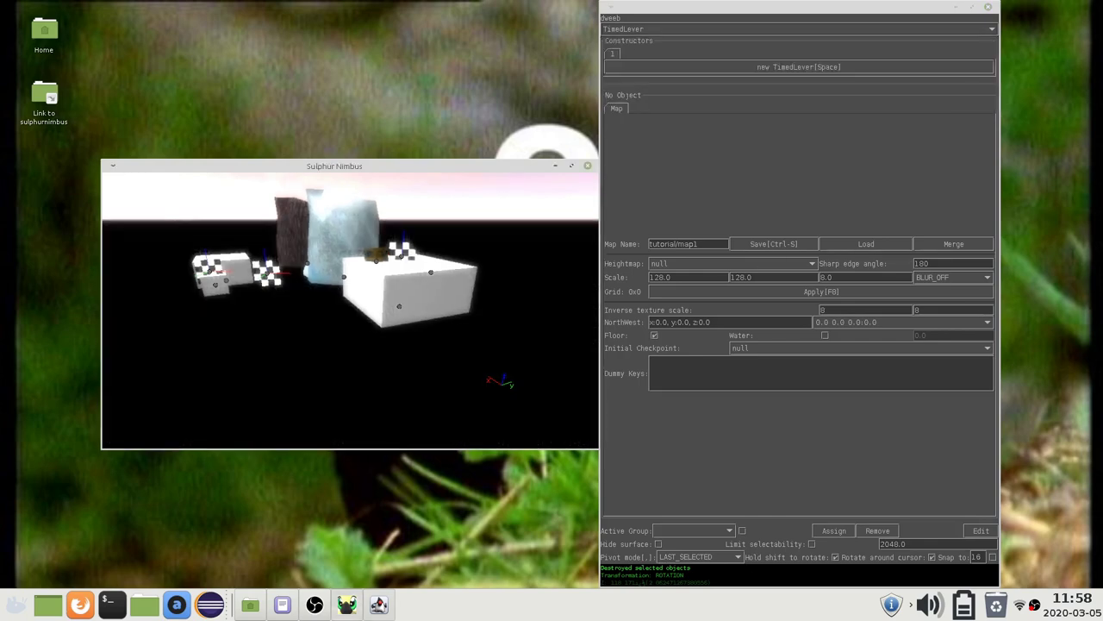
pyautogui.press('w')
pyautogui.press('space')
# Step: Create an IndicatorLamp with a scale of 4 and place it on the block beside the timed lever
pyautogui.click(643, 31)
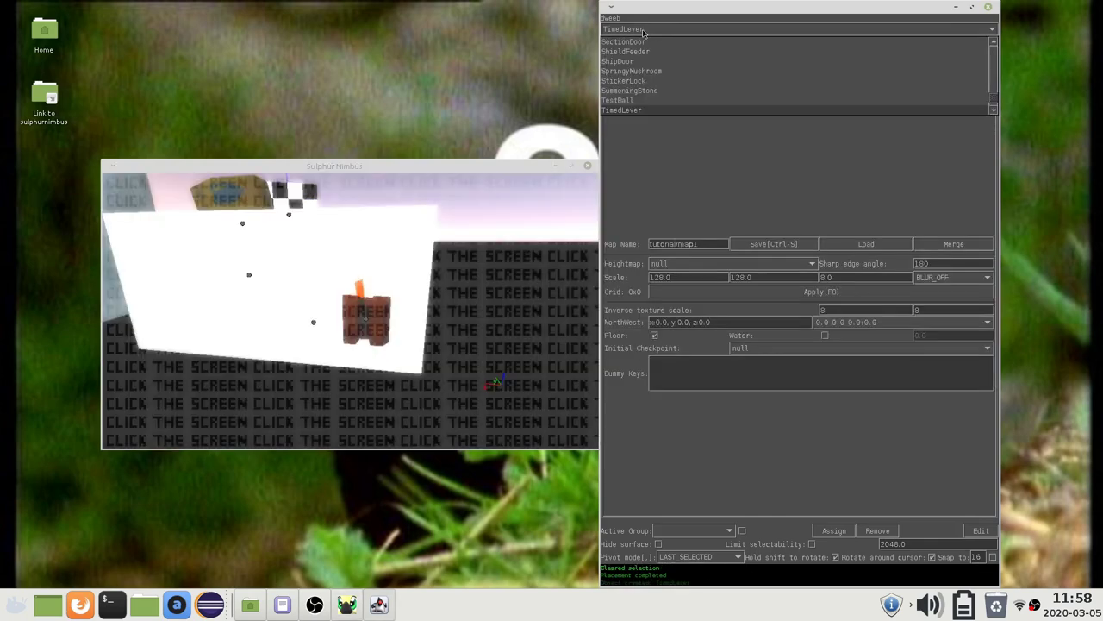
pyautogui.write('in')
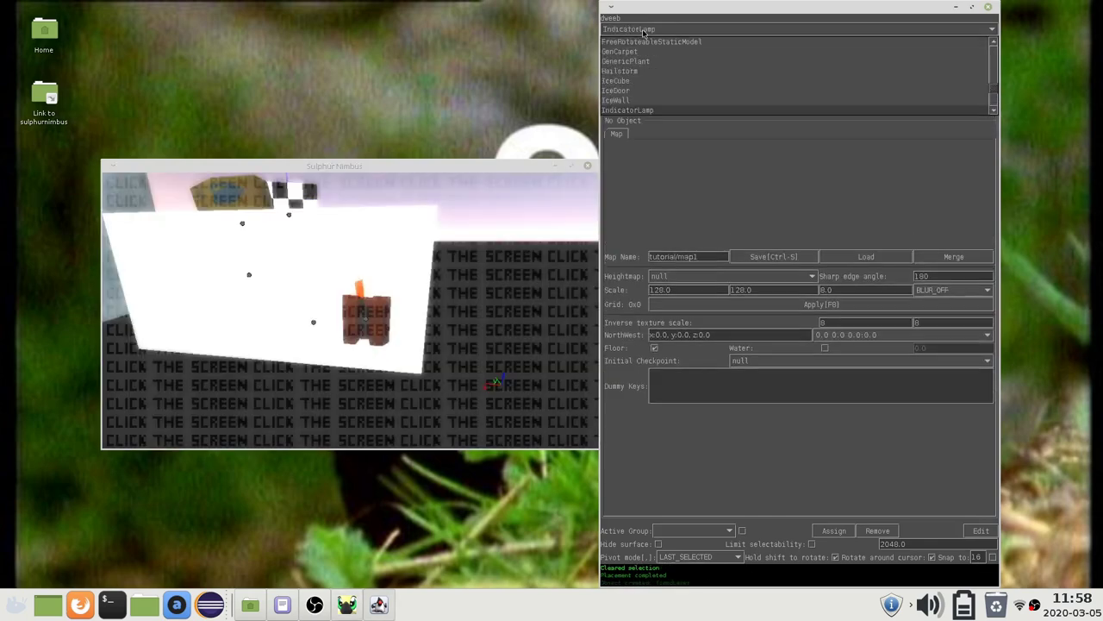
pyautogui.click(643, 30)
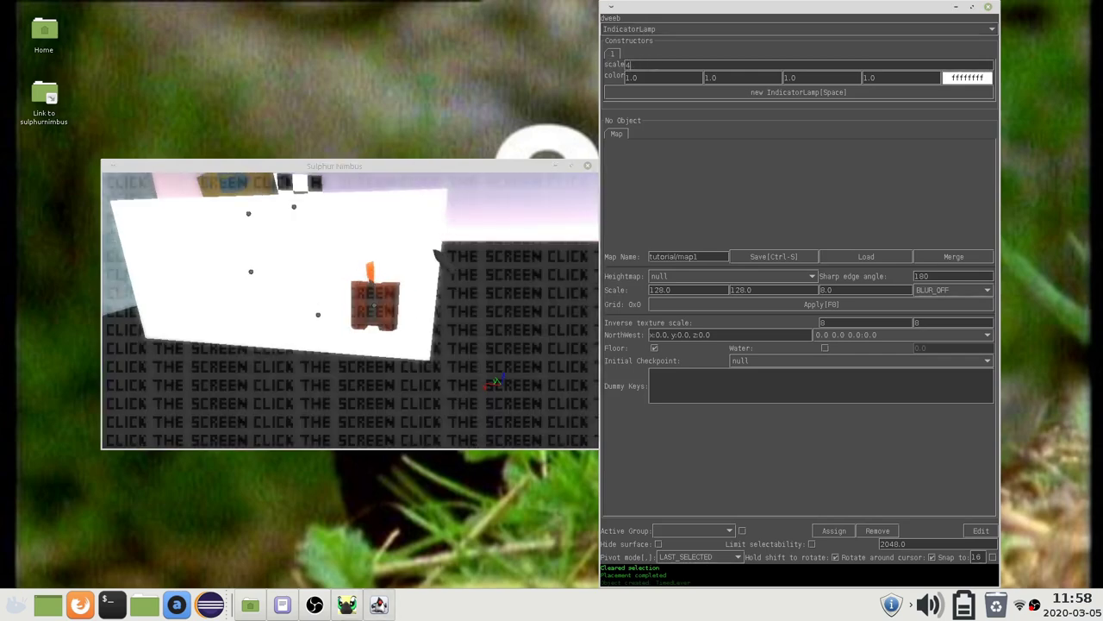
pyautogui.click(444, 196)
pyautogui.press('space')
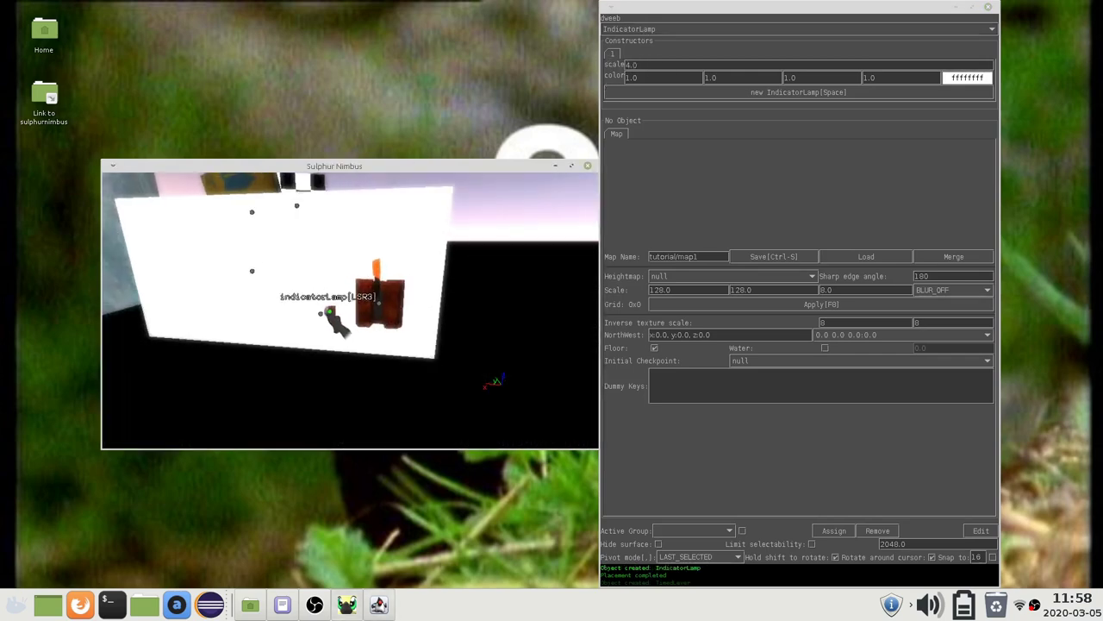
pyautogui.click(325, 311)
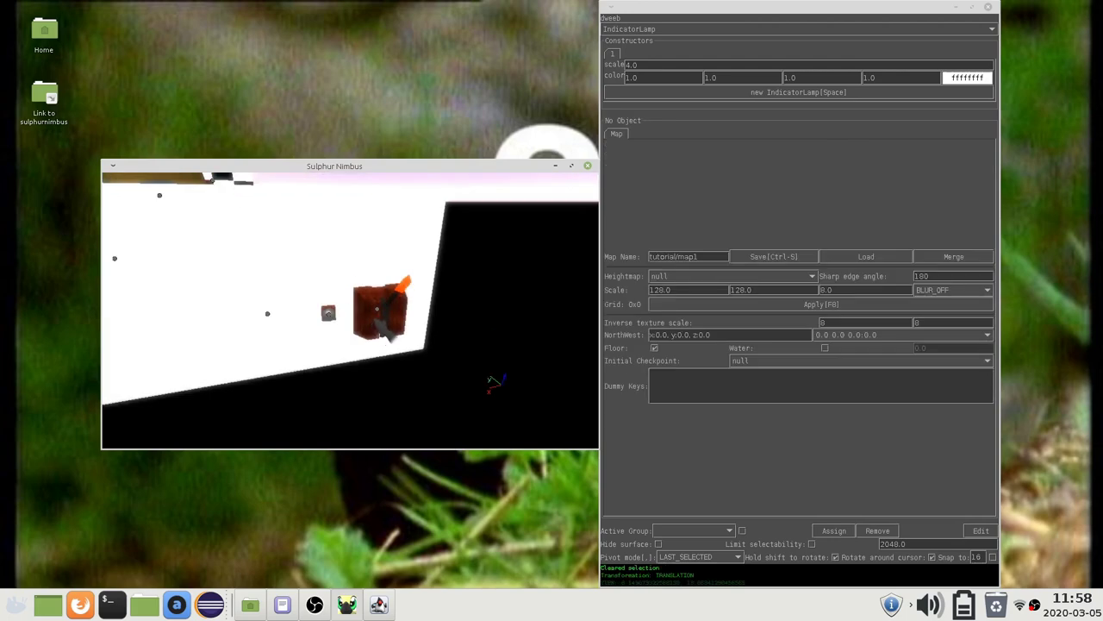
# Step: Link the timed lever to the indicator lamp
pyautogui.click(378, 309)
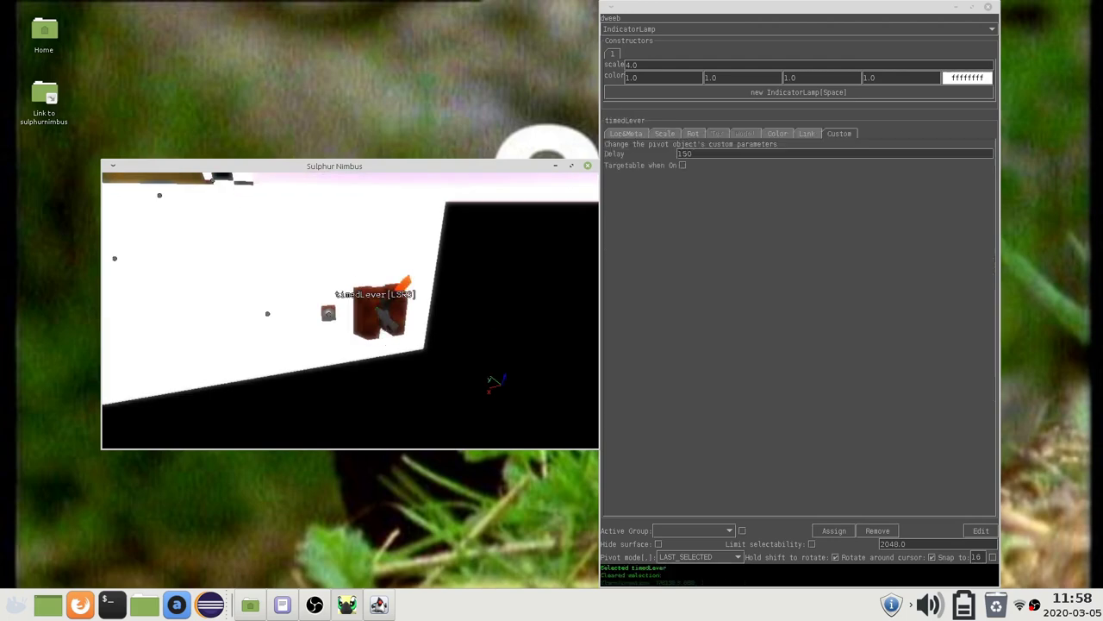
pyautogui.rightClick(328, 314)
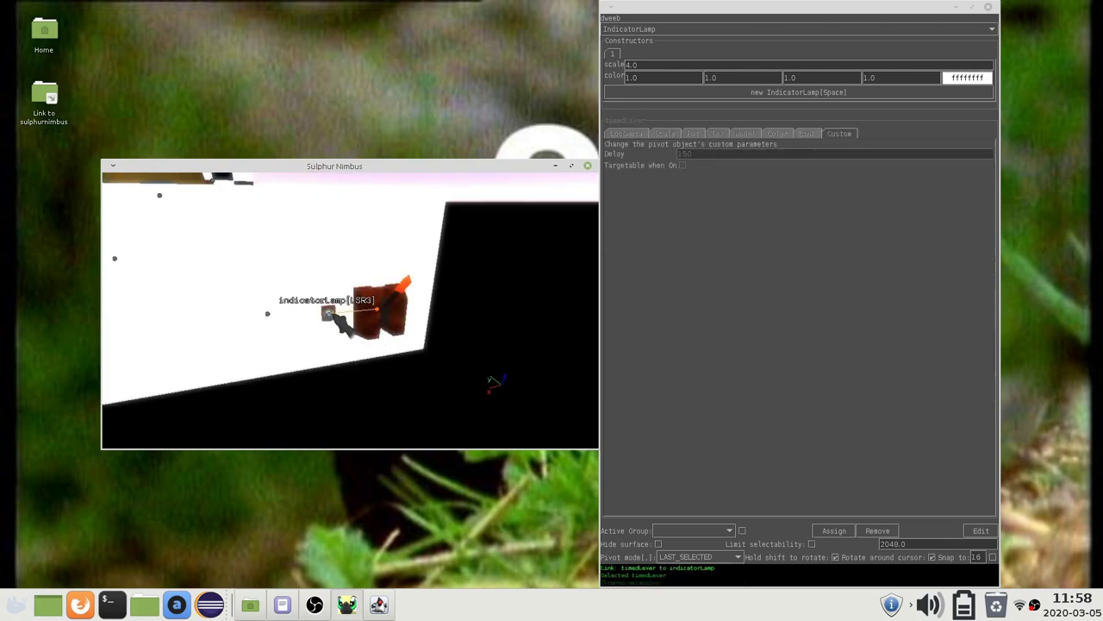
pyautogui.click(329, 314)
pyautogui.keyDown('shift'); pyautogui.moveTo(330, 314); pyautogui.dragTo(377, 325, button='middle'); pyautogui.keyUp('shift')
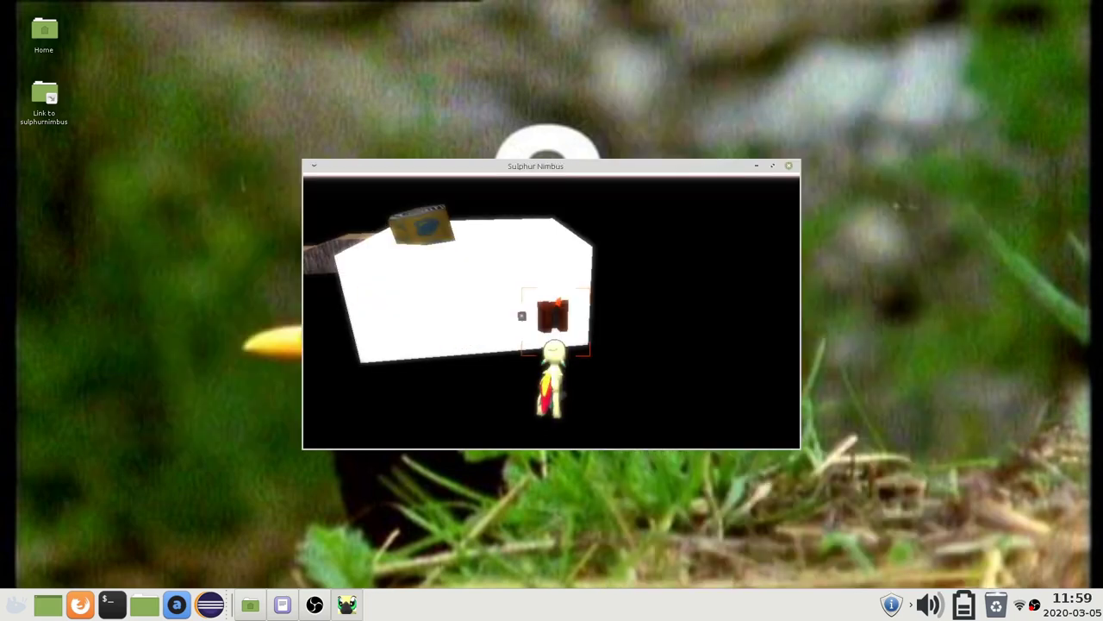
# Step: Test the timed lever in play mode by walking up to it and pulling it, watching the lamp, and return to the editor
pyautogui.press('w')
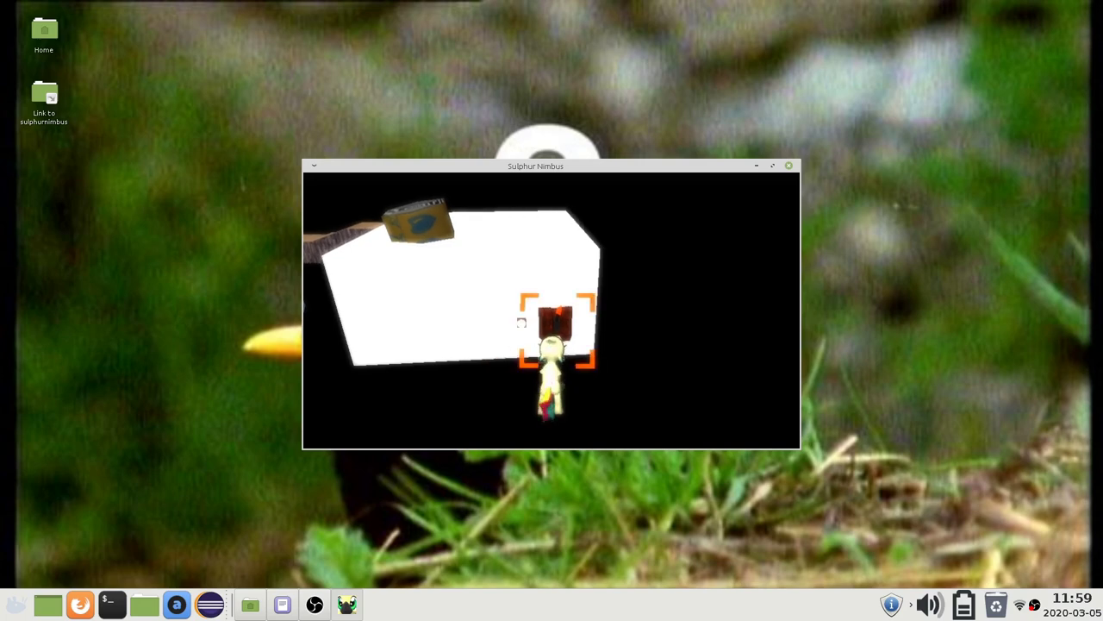
pyautogui.press('e')
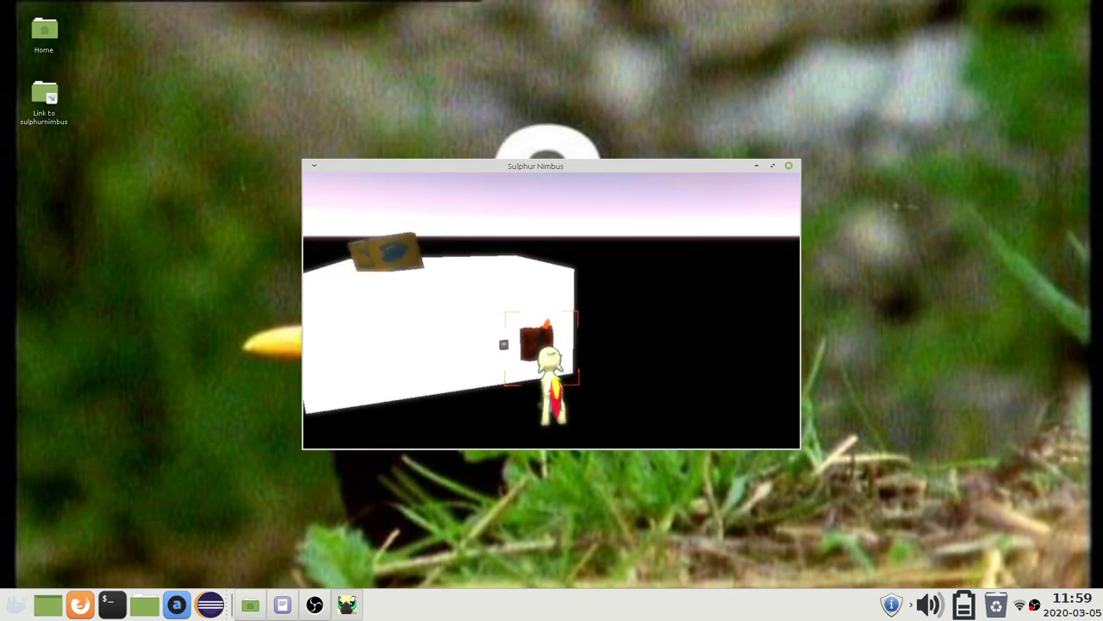
pyautogui.press('Escape')
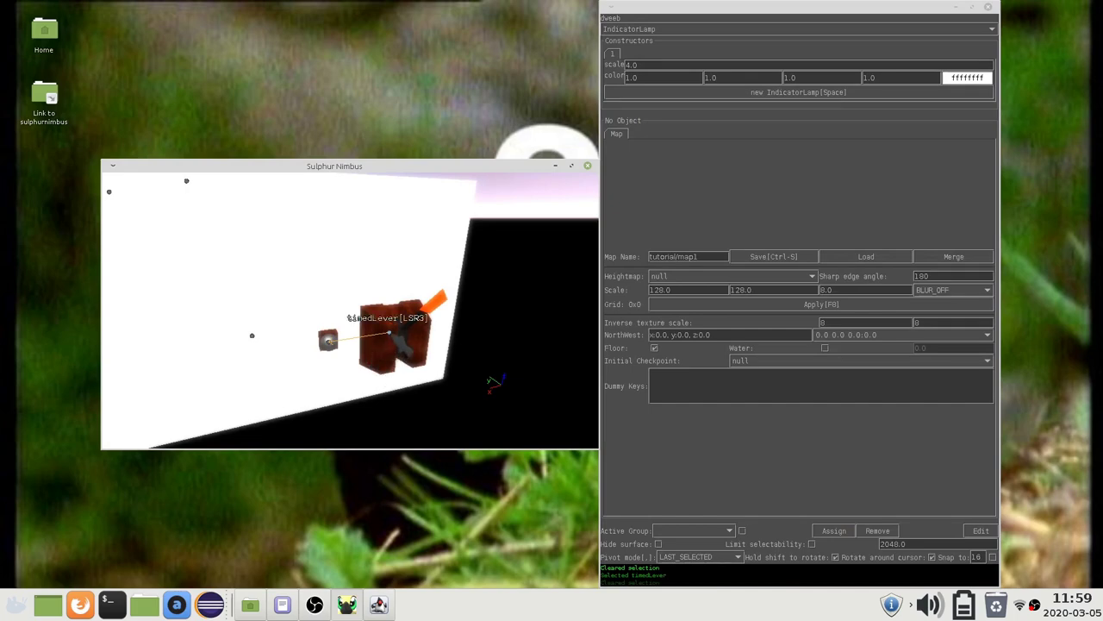
# Step: Break the link from the timed lever to the indicator lamp
pyautogui.click(399, 341)
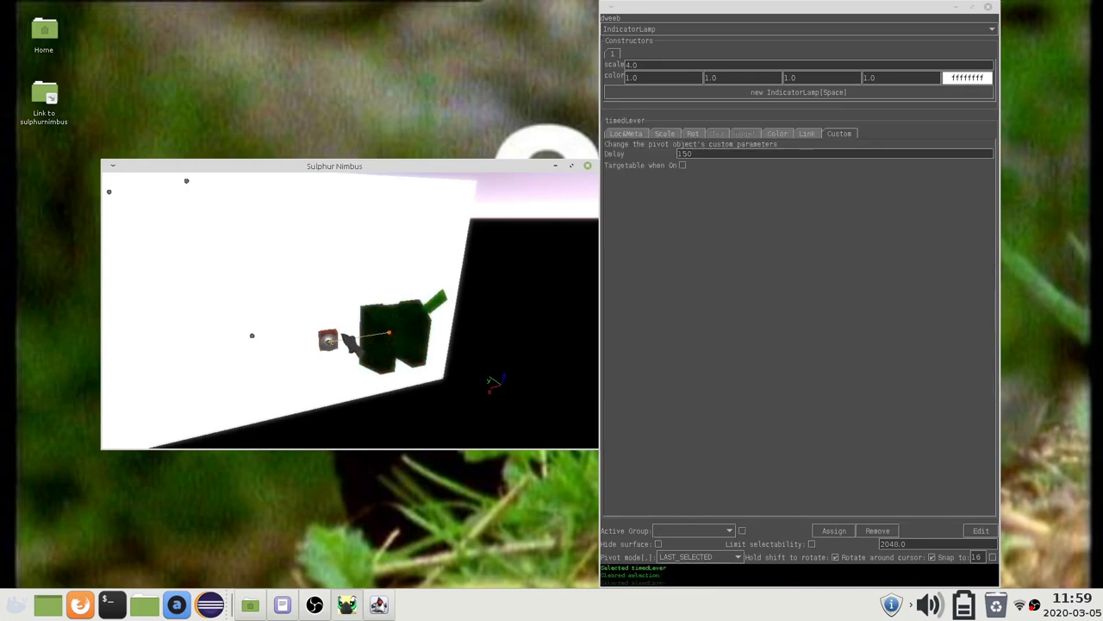
pyautogui.click(329, 341)
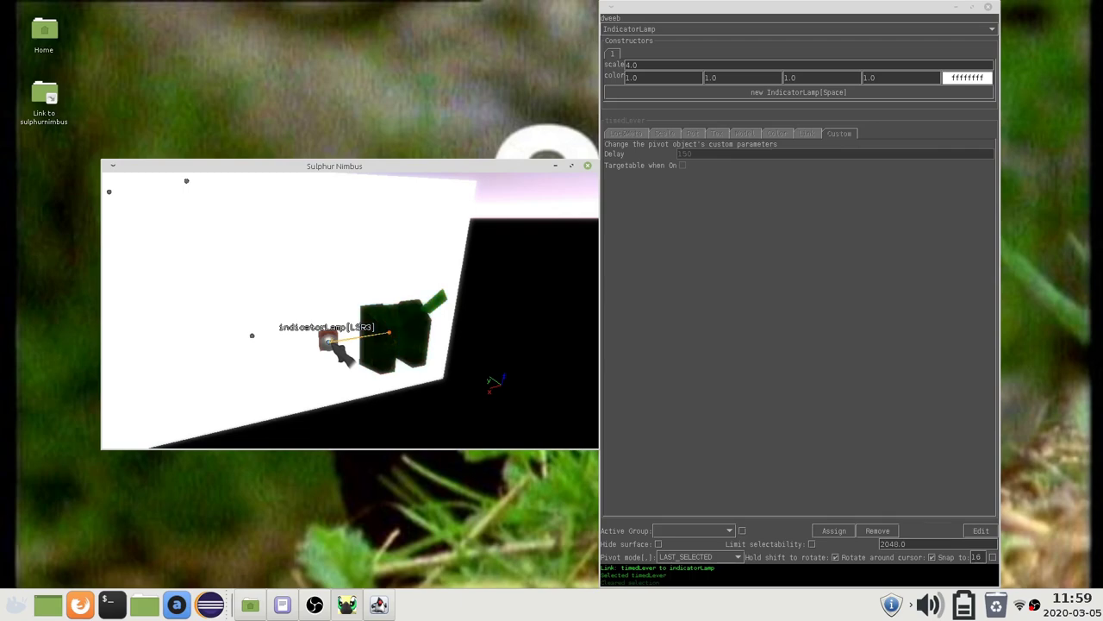
pyautogui.click(328, 341)
pyautogui.click(351, 348)
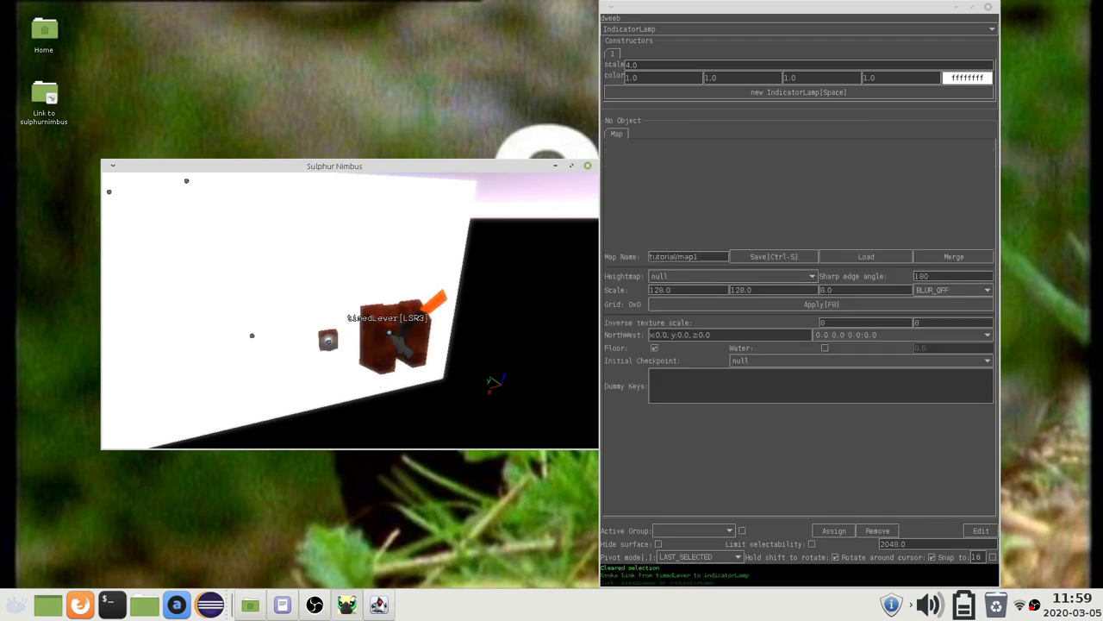
# Step: Try linking the indicator lamp to the timed lever in the reverse direction, and break that link again
pyautogui.click(389, 333)
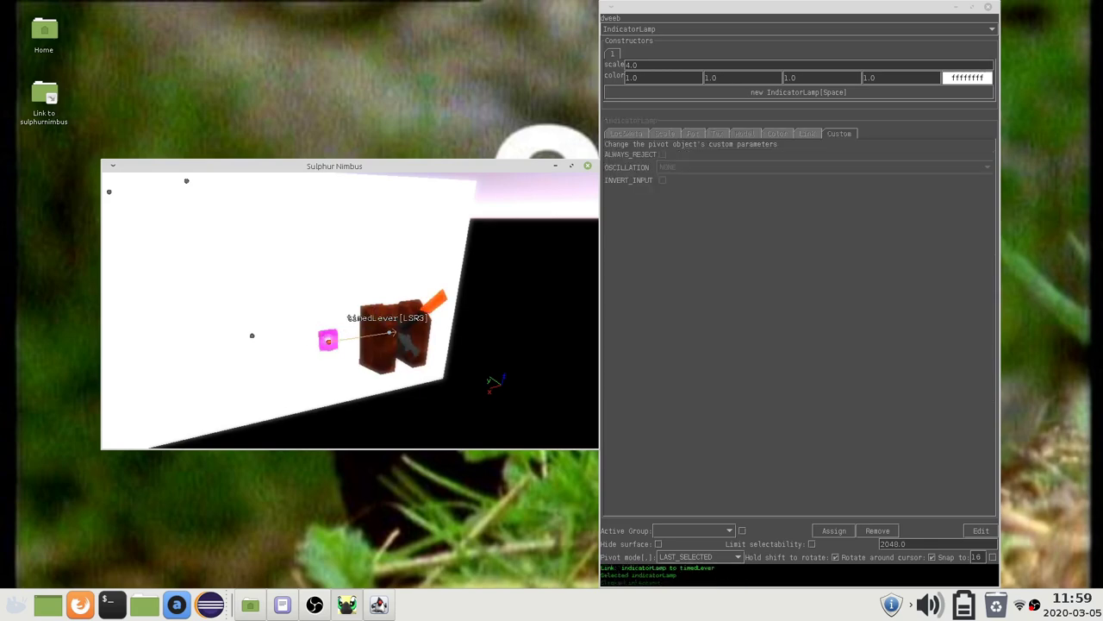
pyautogui.click(389, 333)
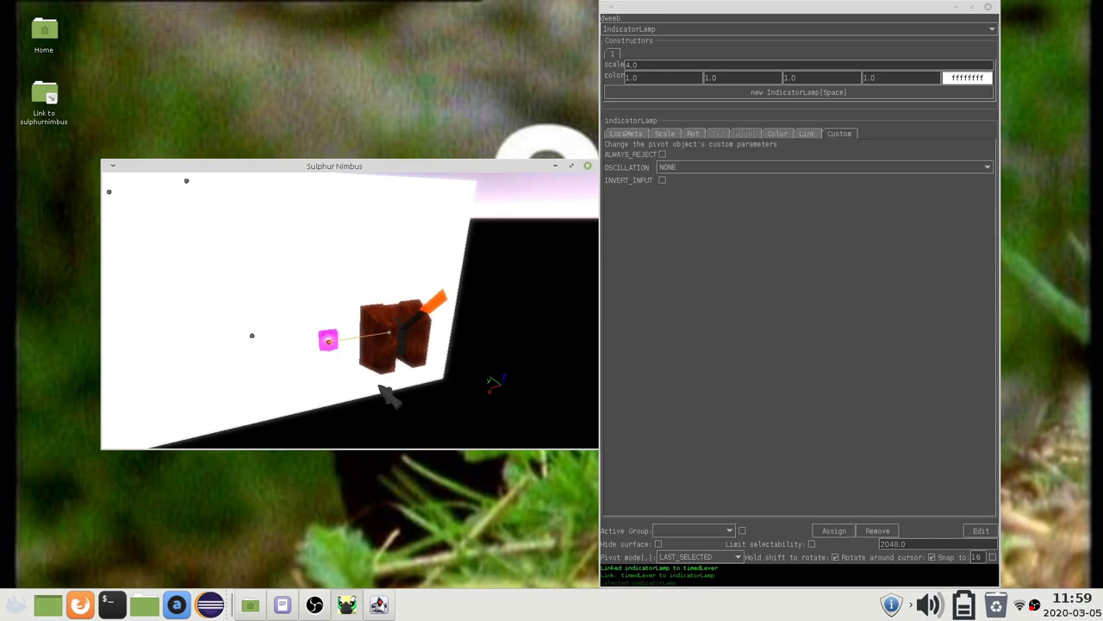
pyautogui.hotkey('ctrl', 'z')
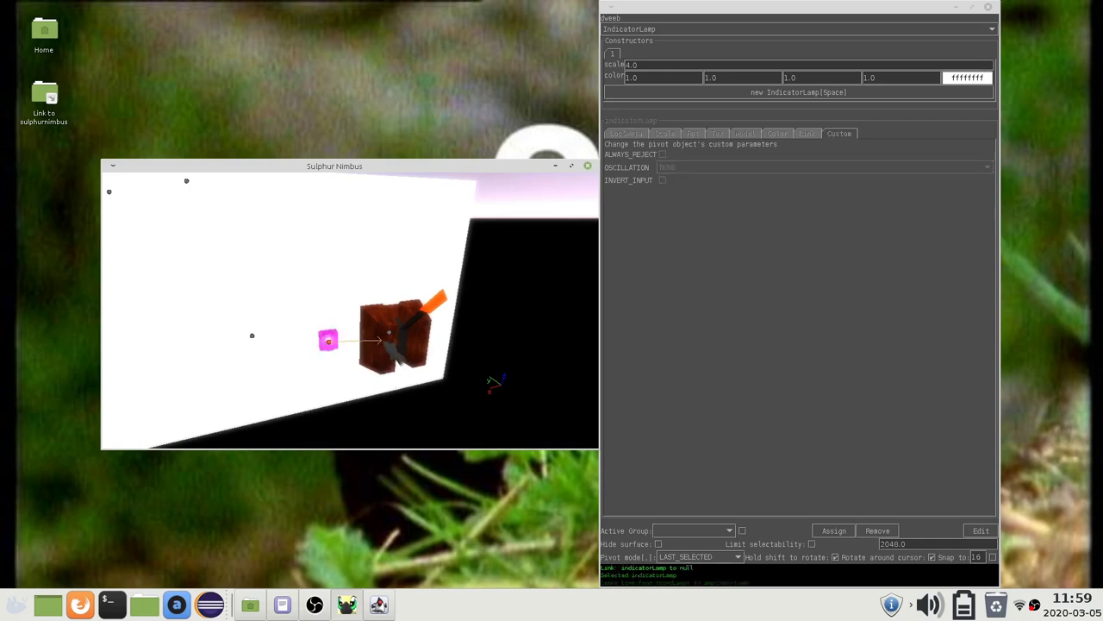
pyautogui.click(389, 333)
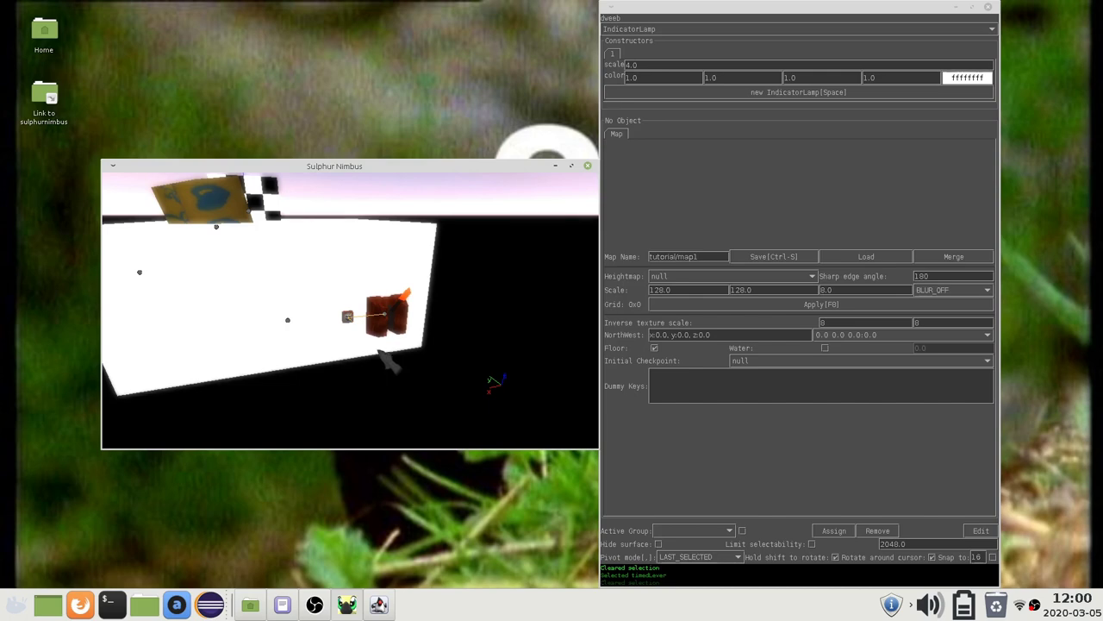
# Step: Set the timed lever's Delay to 0 and enable Targetable when On
pyautogui.click(392, 315)
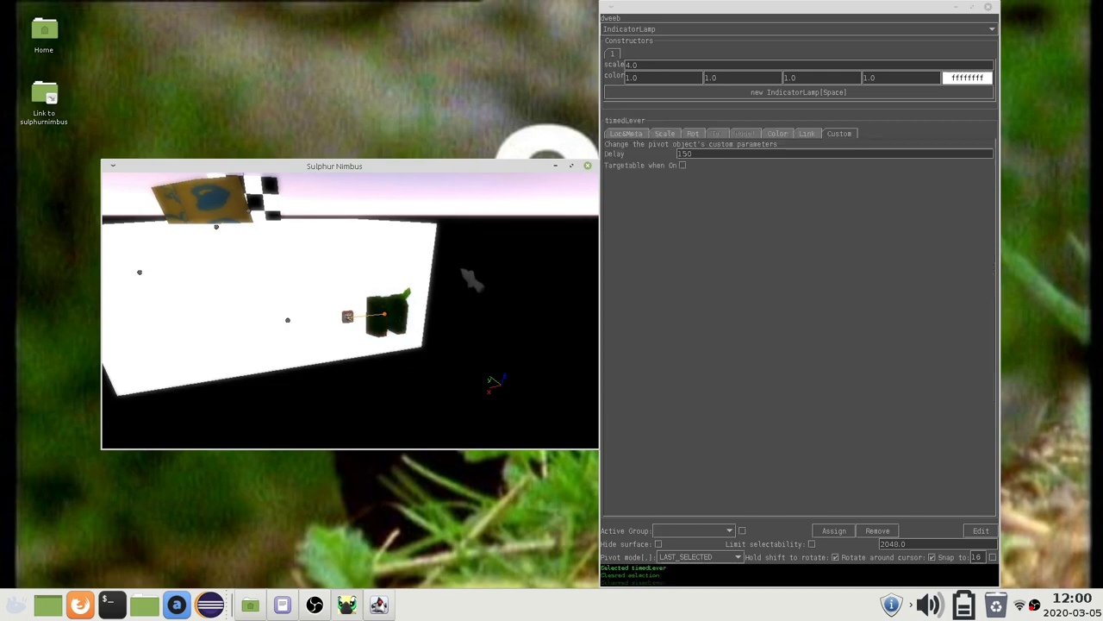
pyautogui.click(841, 138)
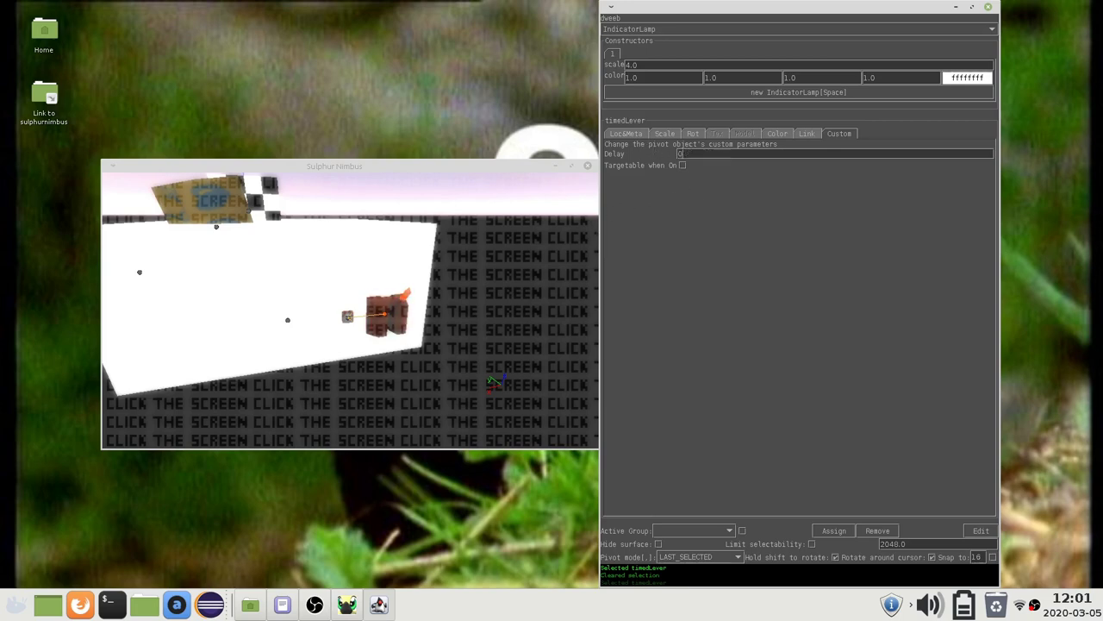
pyautogui.click(521, 294)
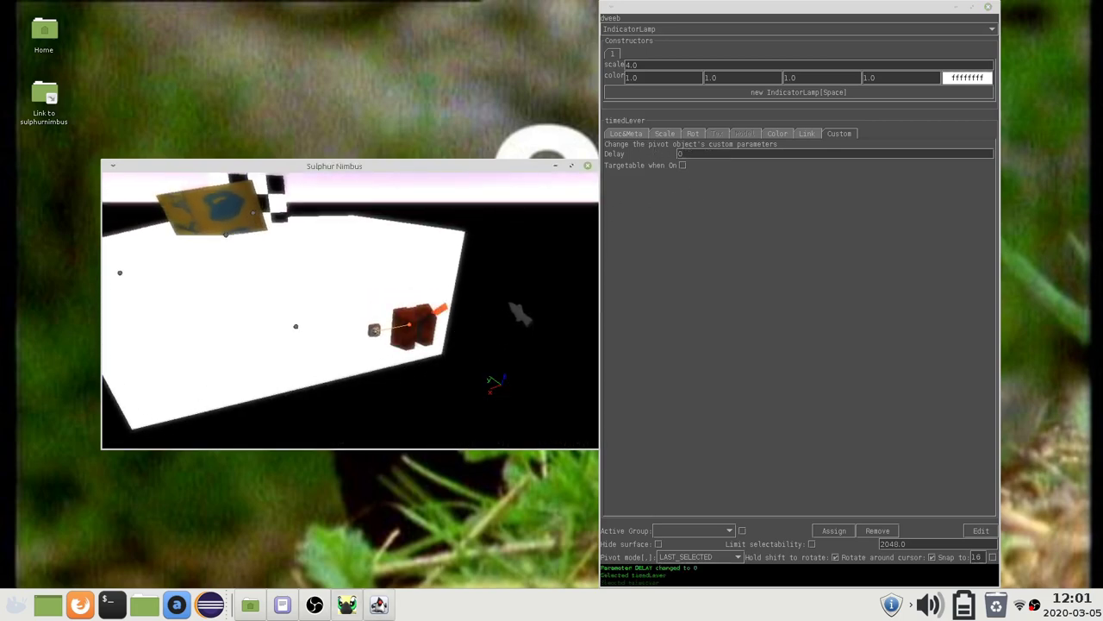
pyautogui.click(682, 165)
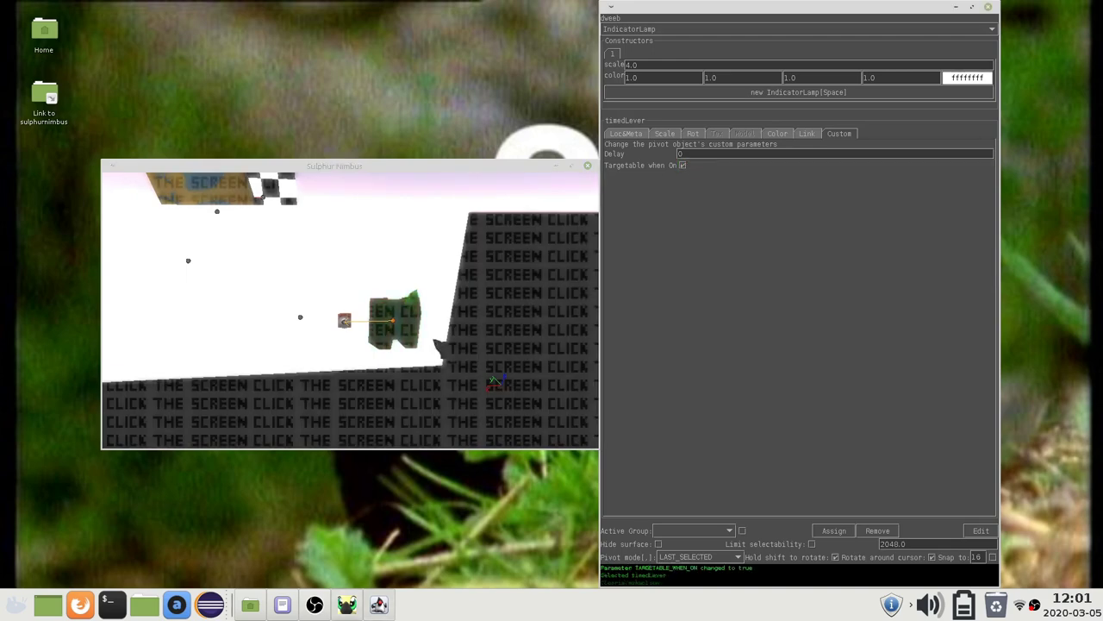
# Step: Test the lever with its changed settings in play mode by pulling it, and return to the editor
pyautogui.click(522, 293)
pyautogui.press('Tab')
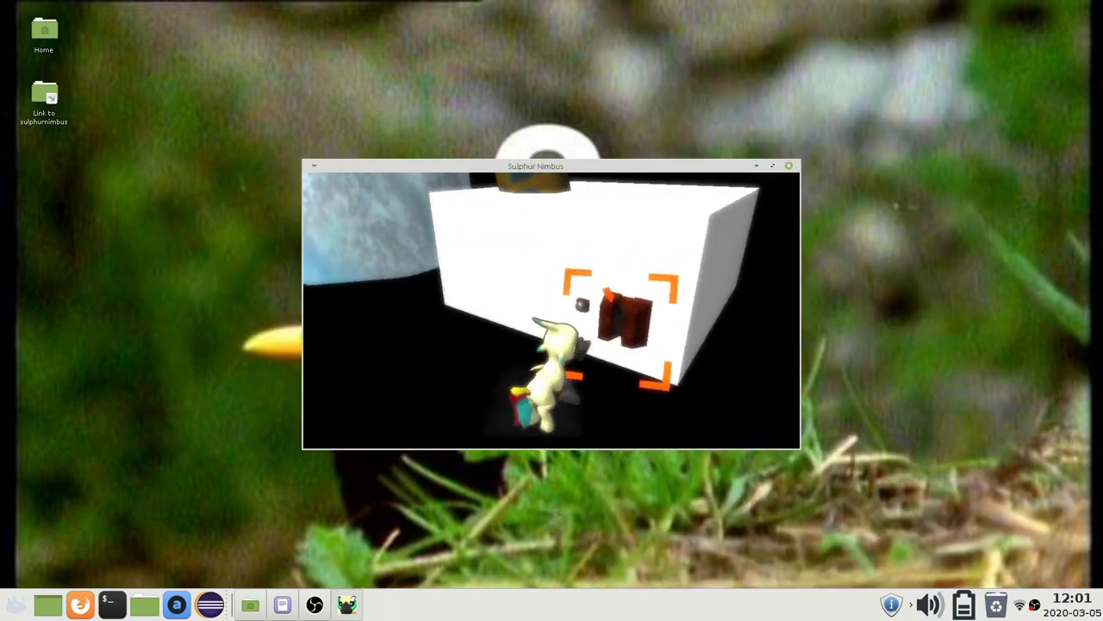
pyautogui.press('e')
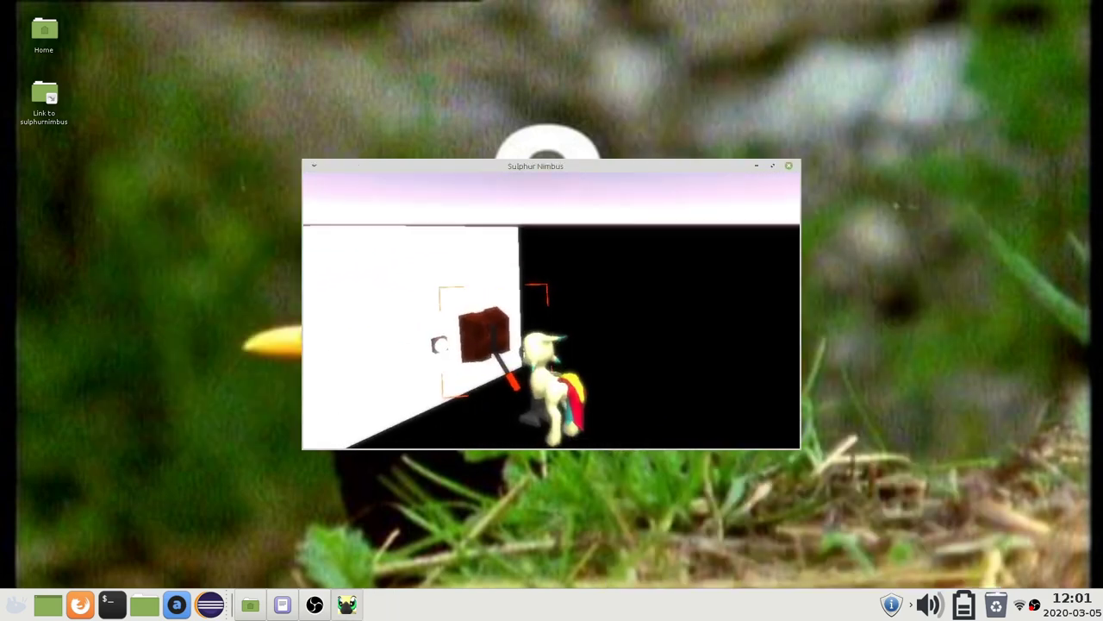
pyautogui.press('Tab')
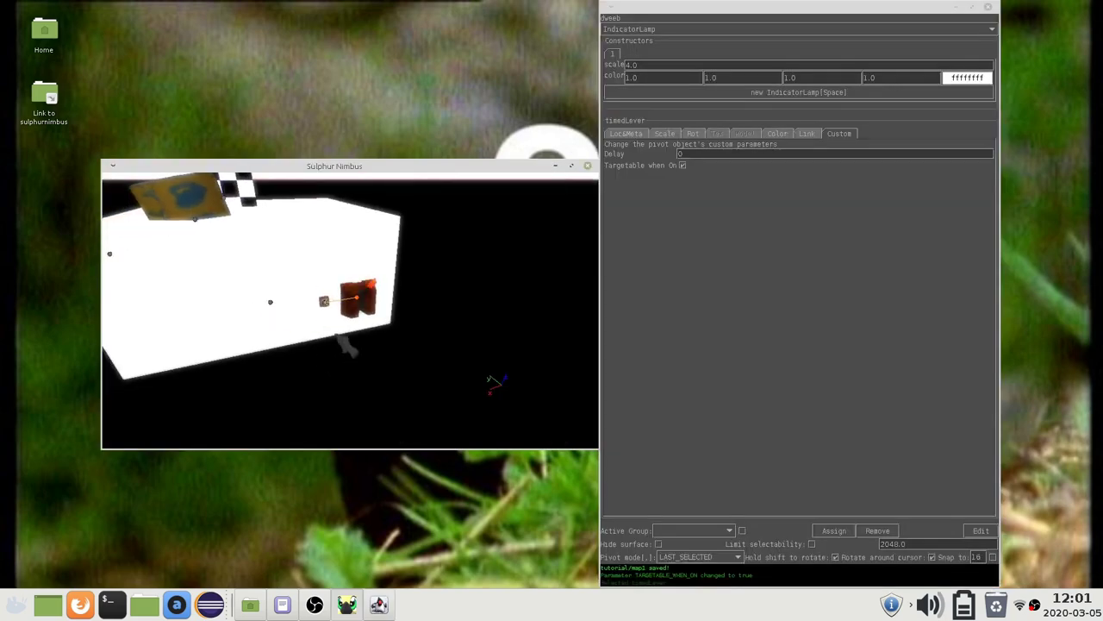
pyautogui.moveTo(336, 324); pyautogui.dragTo(358, 326, button='middle')
pyautogui.scroll(3, 370, 331)
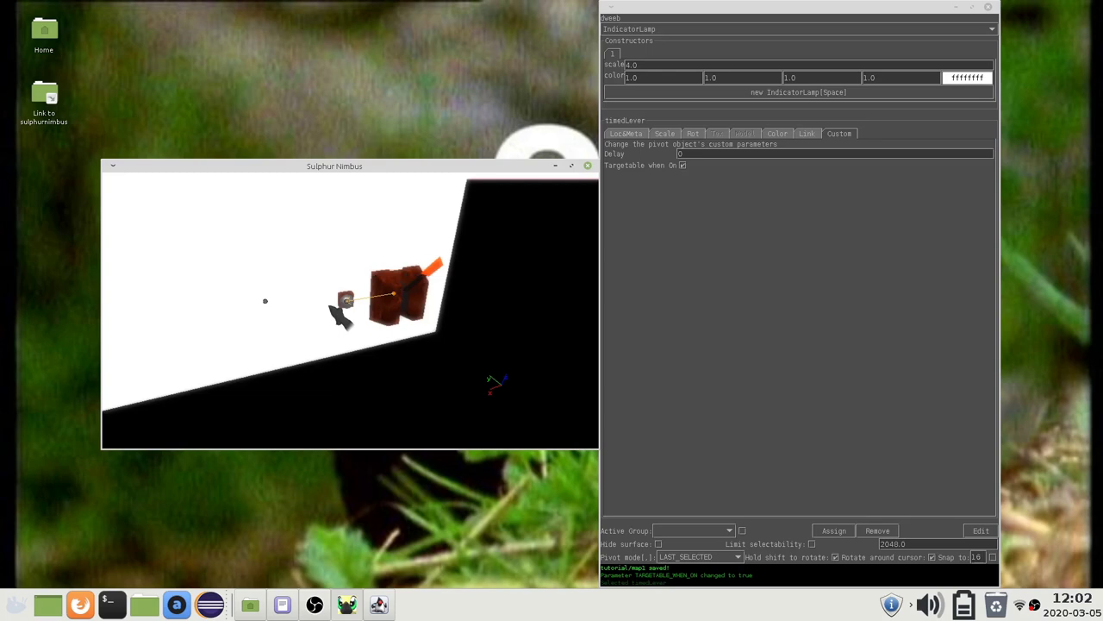
pyautogui.click(344, 300)
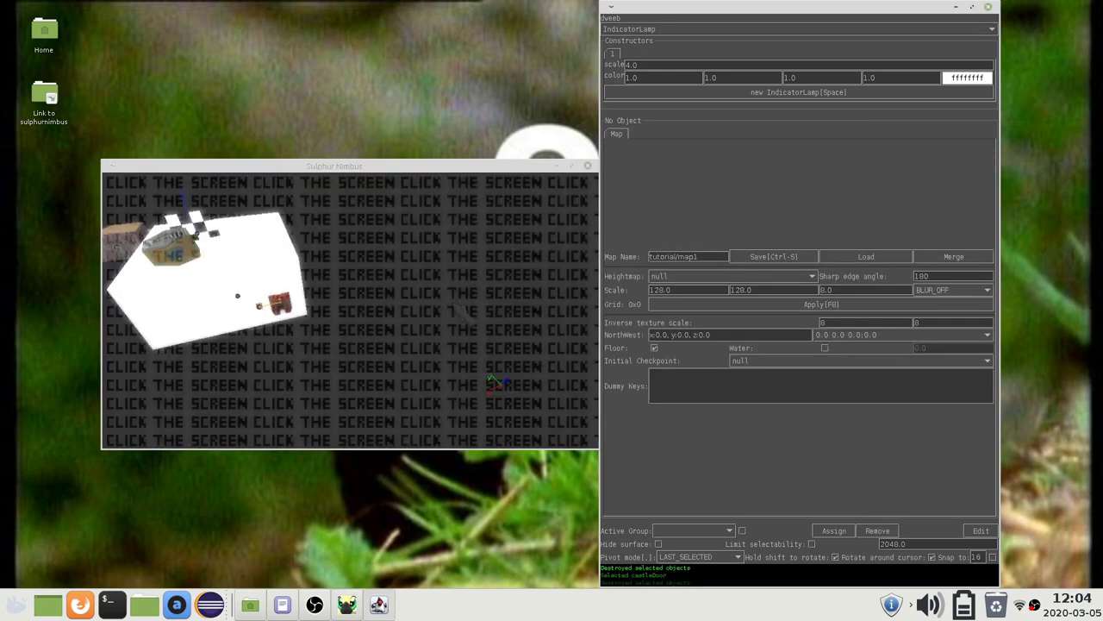
# Step: Create a CastleDoor object and place it on the open floor beside the white block
pyautogui.click(631, 31)
pyautogui.scroll(5, 631, 34)
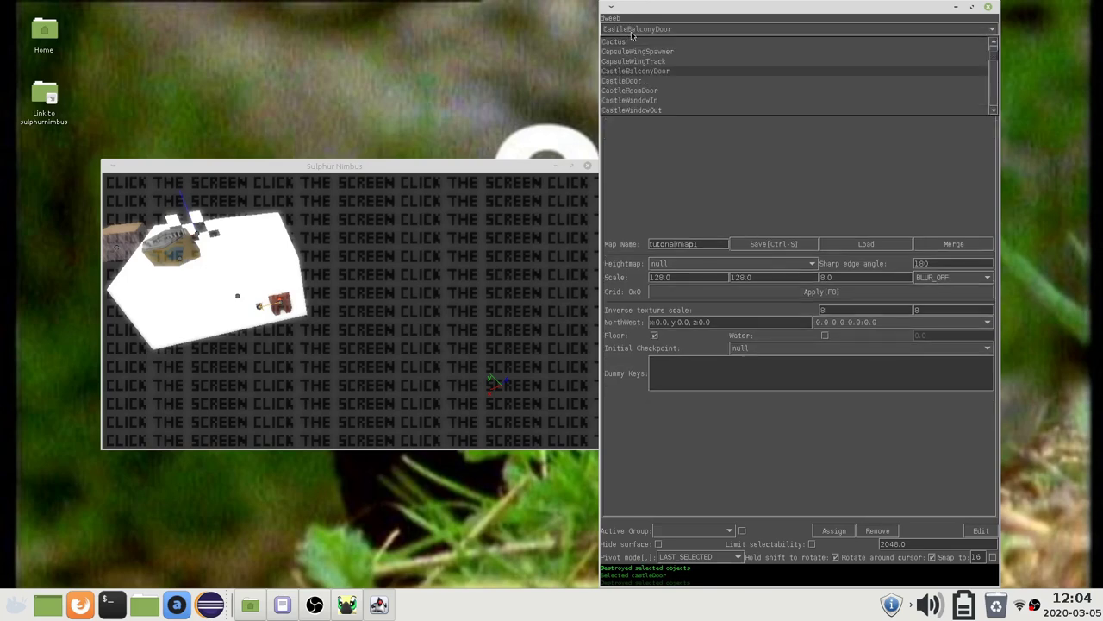
pyautogui.press('c')
pyautogui.click(632, 34)
pyautogui.click(518, 289)
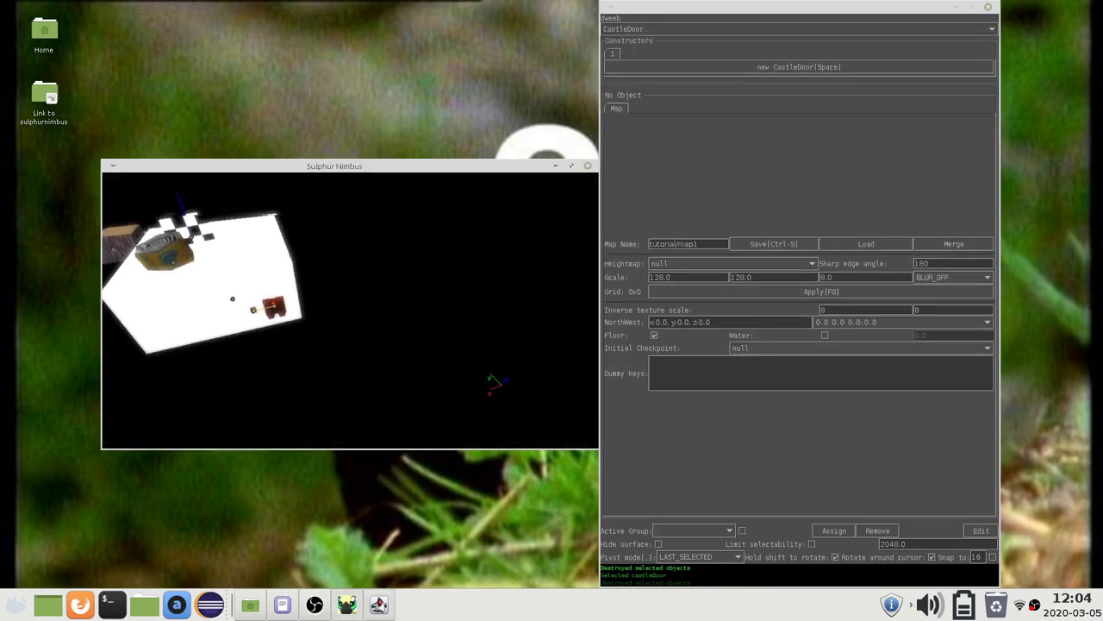
pyautogui.press('space')
# Step: Create another TimedLever and place it on the floor in front of the castle door
pyautogui.click(632, 30)
pyautogui.press('t')
pyautogui.click(624, 111)
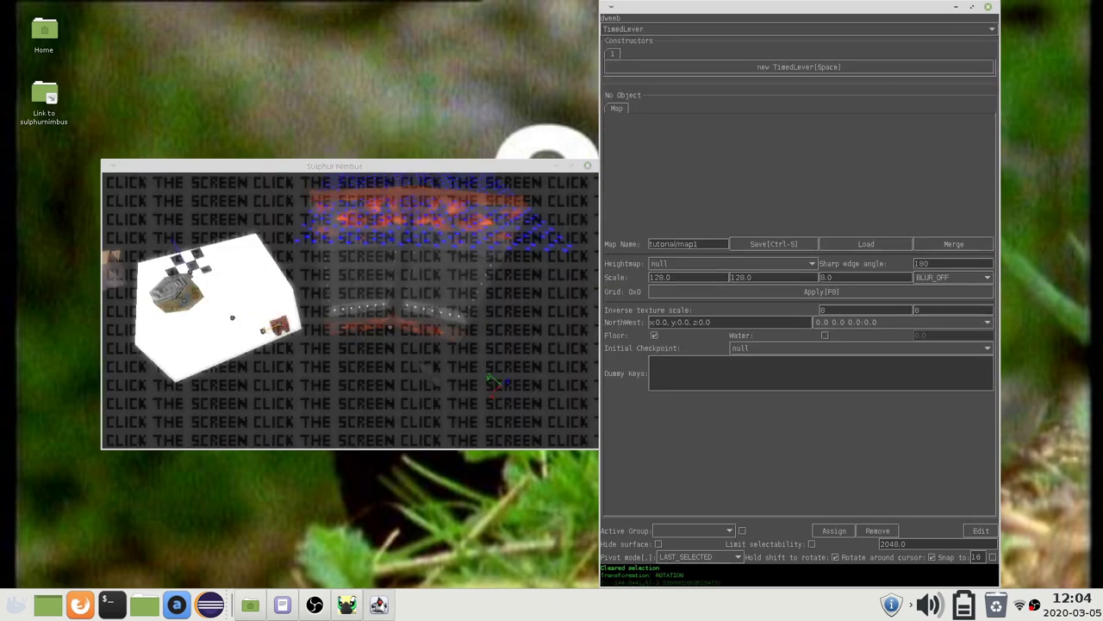
pyautogui.click(517, 289)
pyautogui.press('space')
pyautogui.click(295, 301)
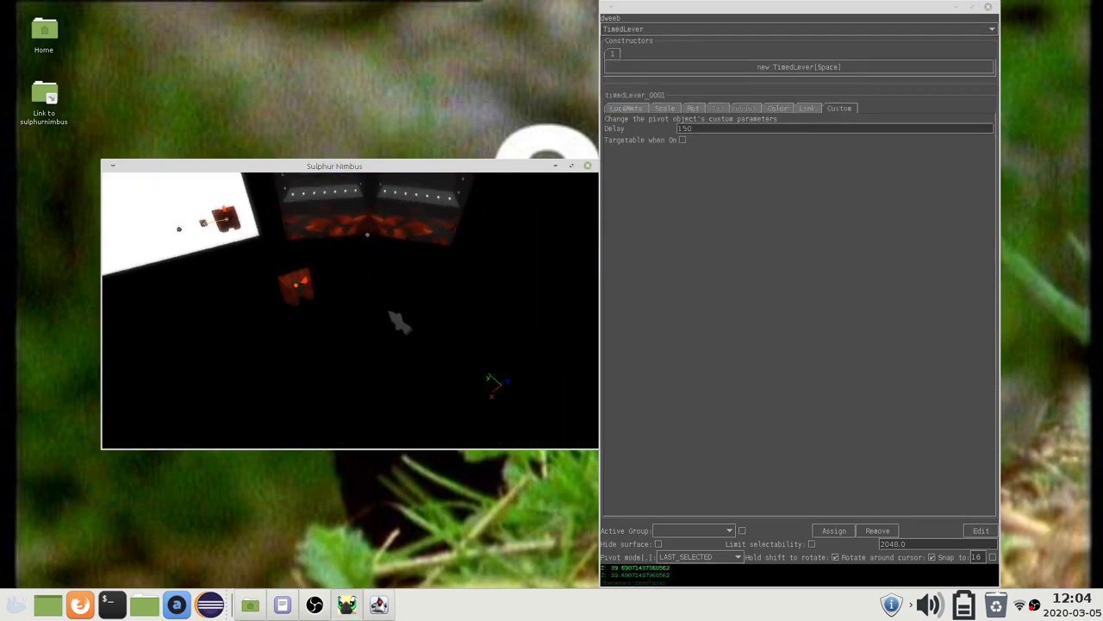
# Step: Add a second timed lever on the floor, farther from the castle door than the first one
pyautogui.press('g')
pyautogui.press('z')
pyautogui.click(339, 331)
# Step: Link the farther timed lever to the nearer one, and link the nearer one to the castle door
pyautogui.press('l')
pyautogui.click(295, 285)
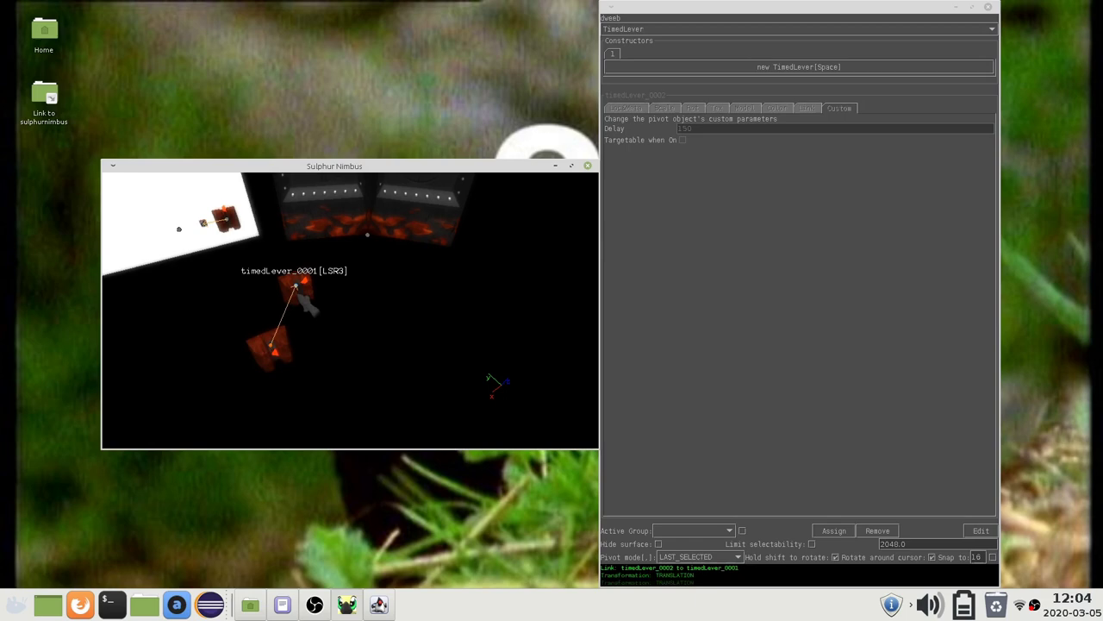
pyautogui.click(296, 284)
pyautogui.press('l')
pyautogui.click(368, 235)
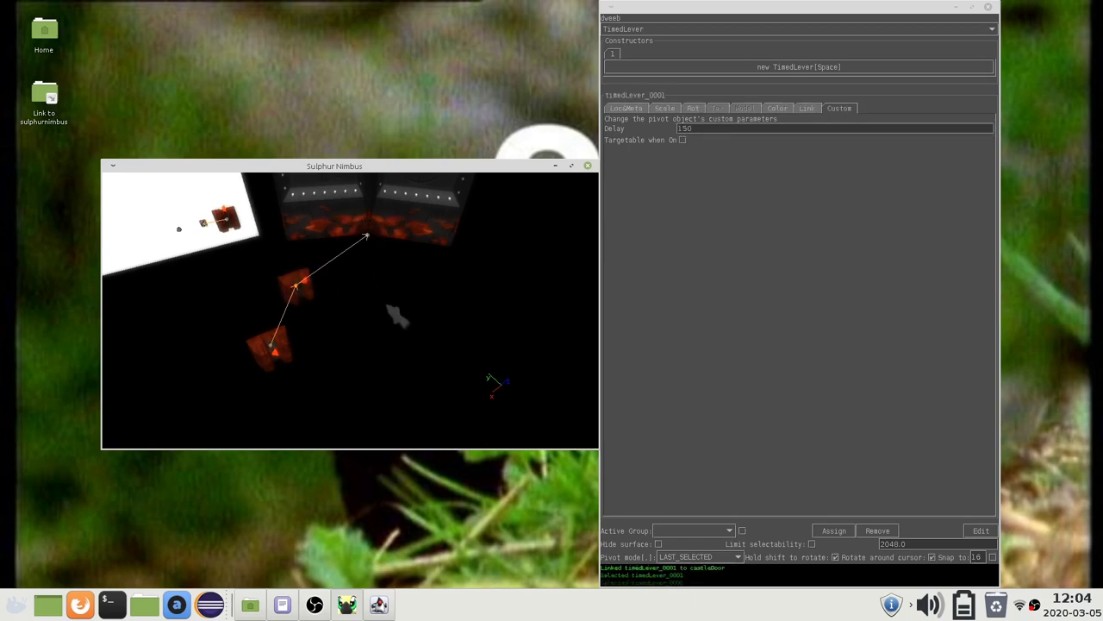
# Step: Play-test the two chained floor levers in front of the castle door
pyautogui.click(387, 310)
pyautogui.scroll(-2, 394, 337)
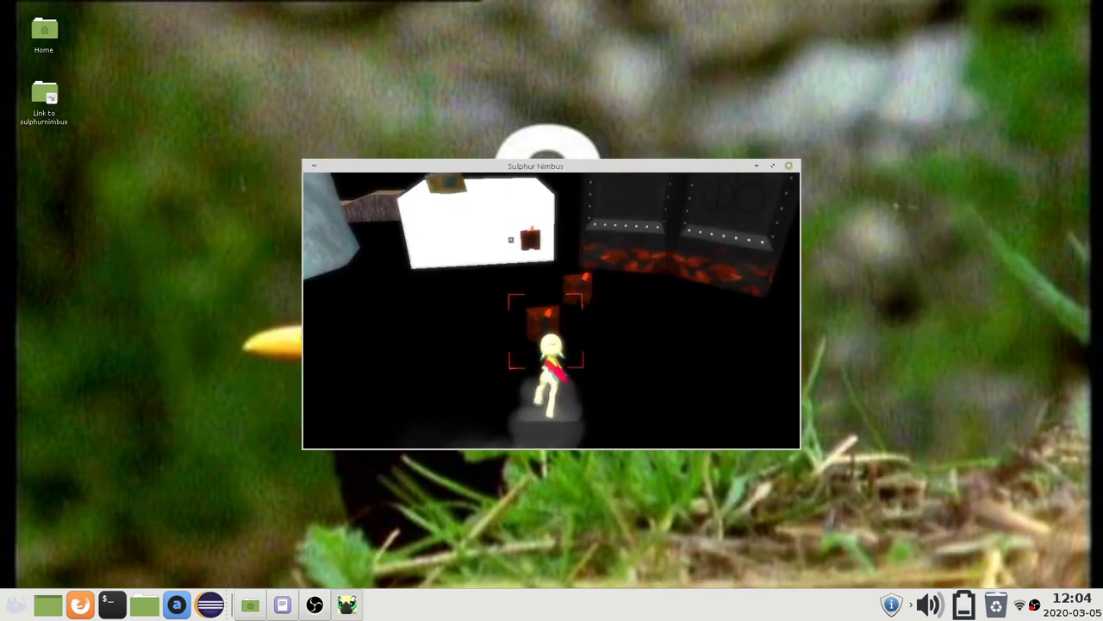
pyautogui.press('w')
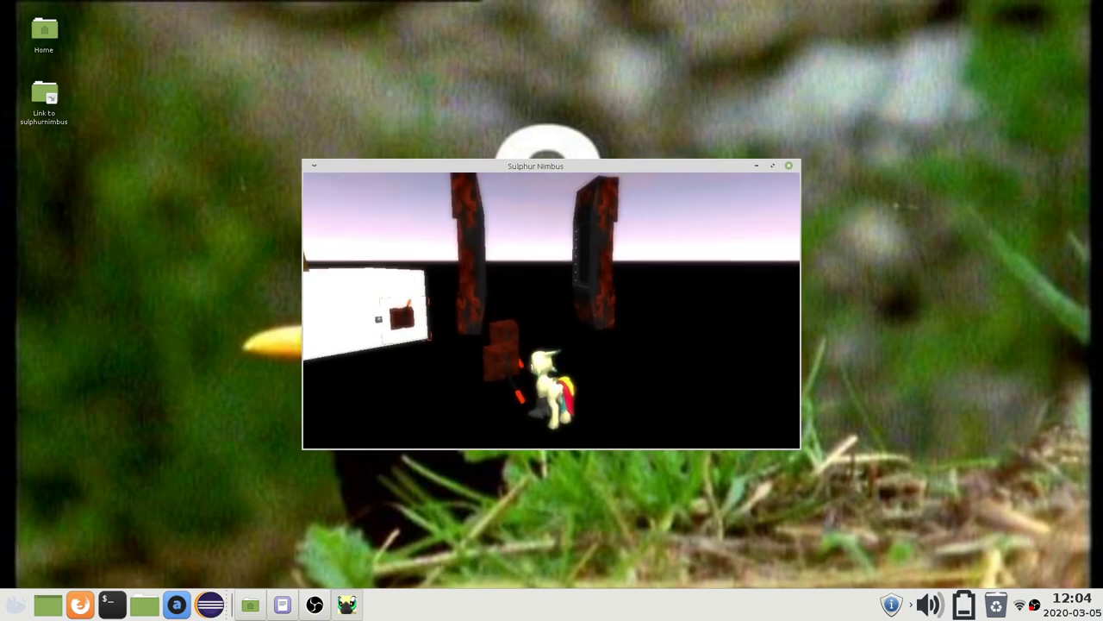
pyautogui.press('Escape')
# Step: Remove all outgoing links from the two floor levers and the castle door
pyautogui.click(809, 110)
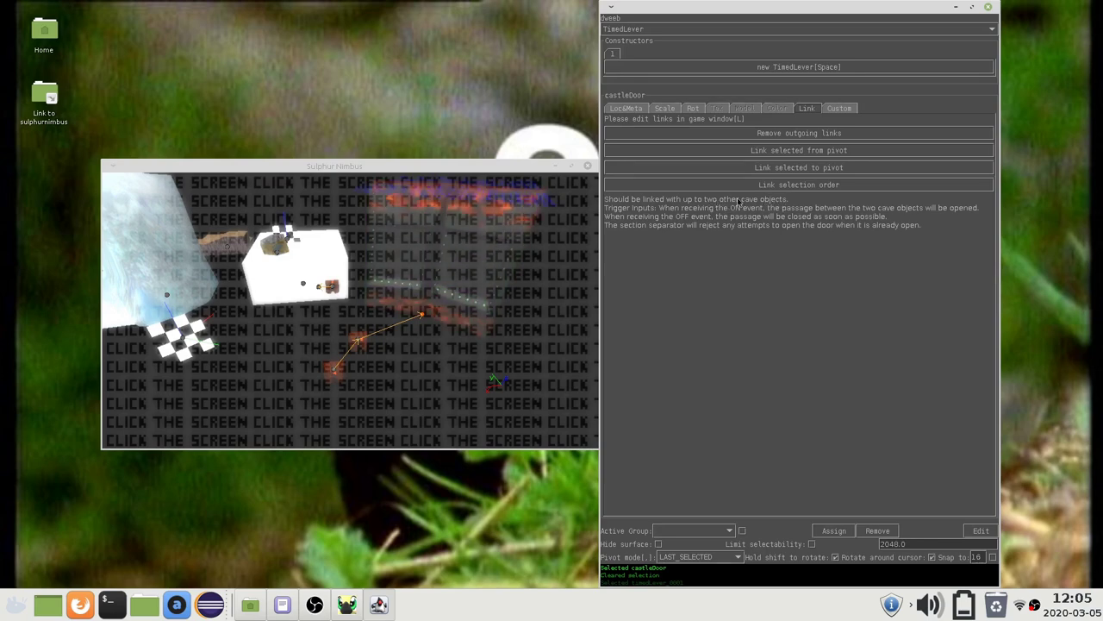
pyautogui.click(344, 366)
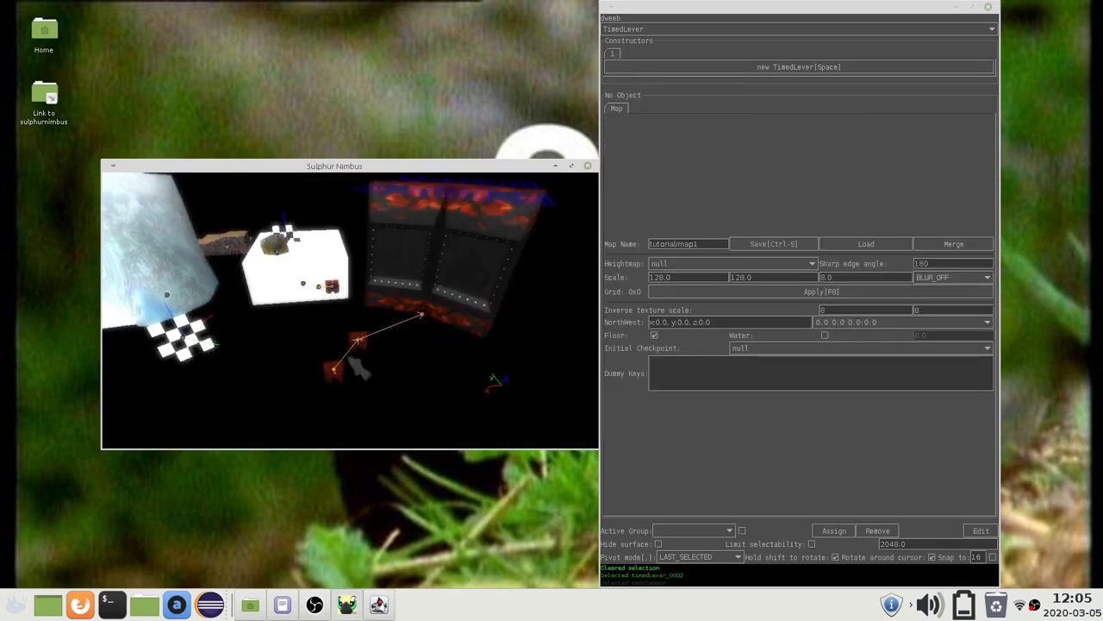
pyautogui.click(432, 317)
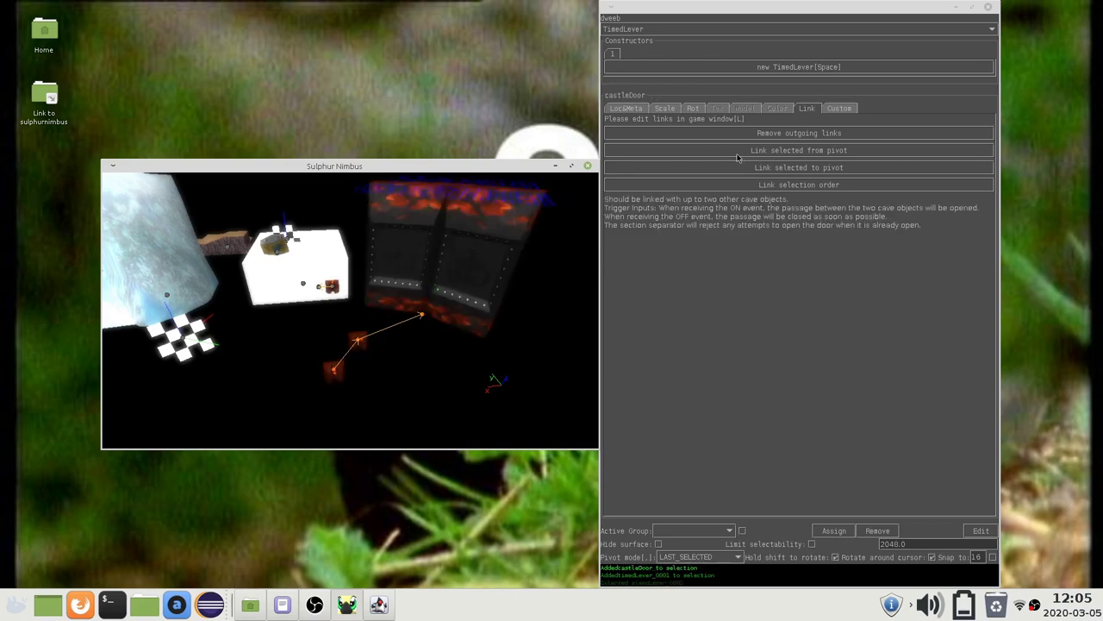
pyautogui.click(762, 134)
pyautogui.click(508, 267)
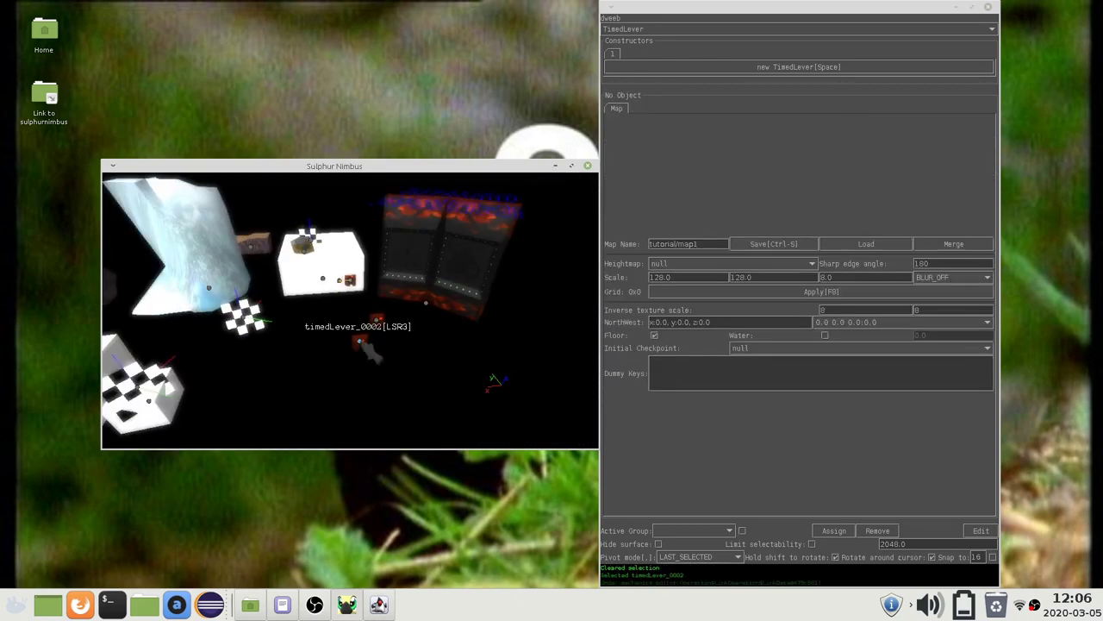
# Step: Link the farther lever, the nearer lever and the castle door in sequence by selection order
pyautogui.click(359, 341)
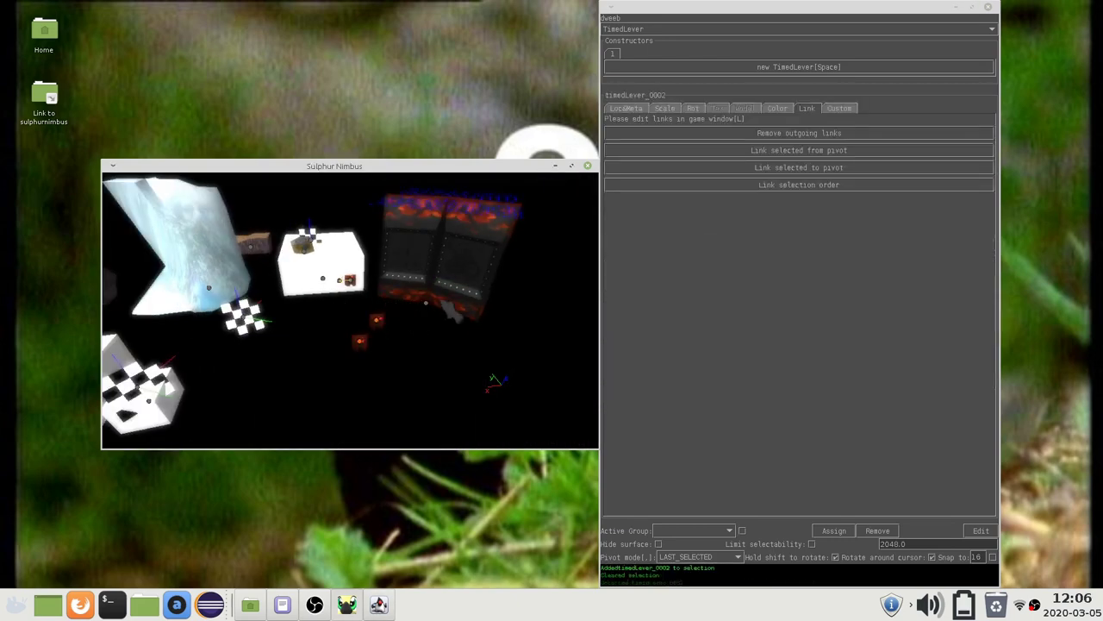
pyautogui.click(434, 310)
pyautogui.click(741, 184)
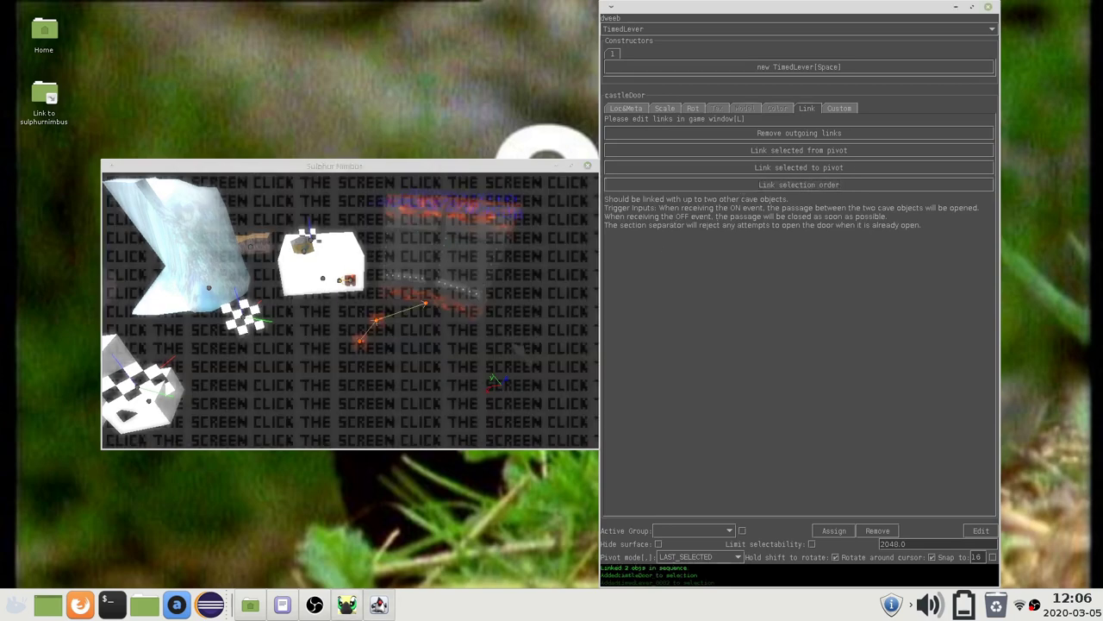
pyautogui.click(517, 350)
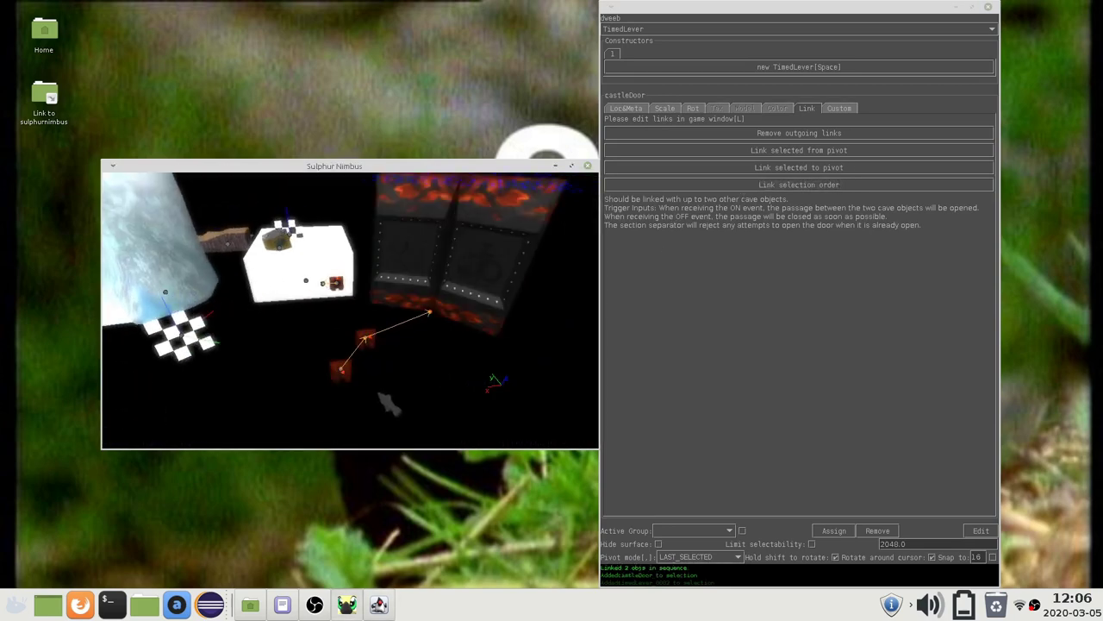
# Step: Link both floor levers to the castle door as the pivot, and undo that linking
pyautogui.click(341, 370)
pyautogui.click(365, 338)
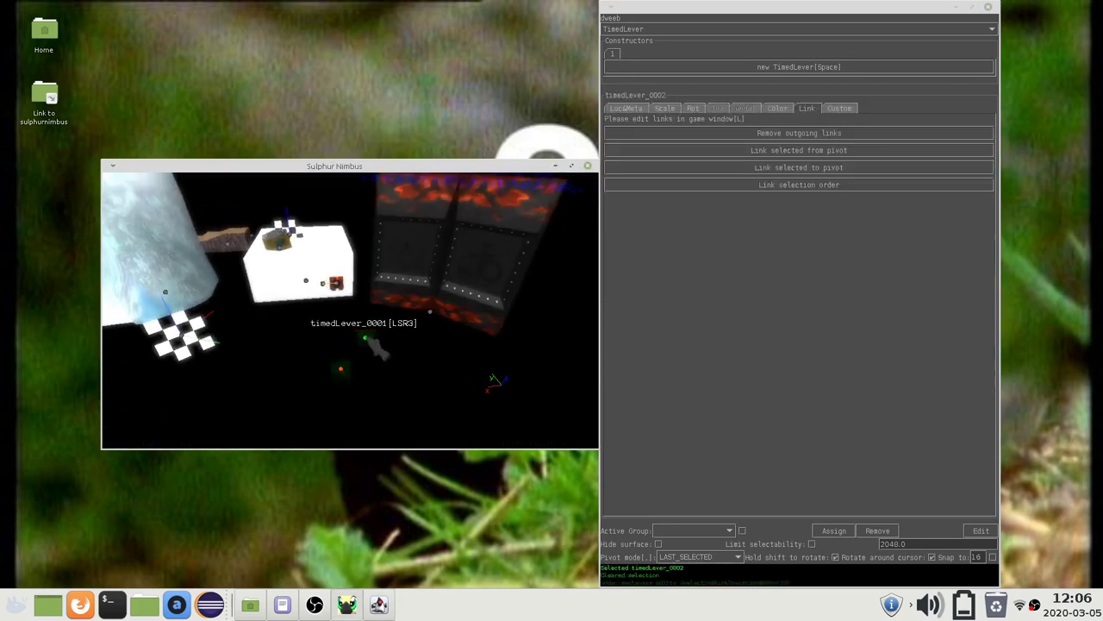
pyautogui.keyDown('shift'); pyautogui.click(434, 310); pyautogui.keyUp('shift')
pyautogui.click(820, 168)
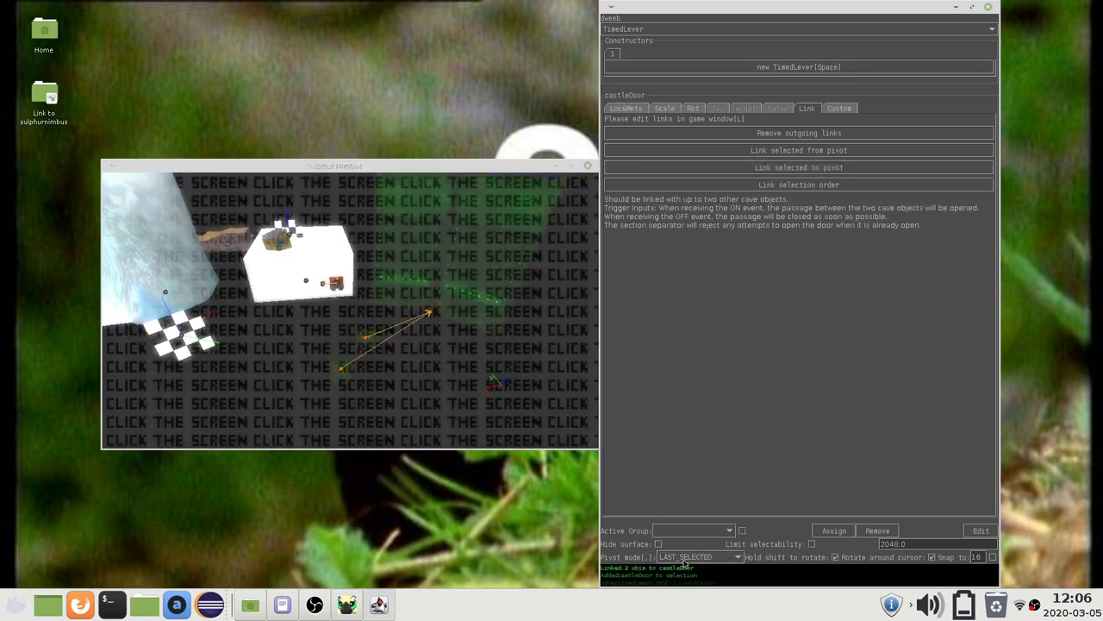
pyautogui.hotkey('ctrl', 'z')
# Step: Link the nearer lever as pivot to both the farther lever and the castle door, and remove its outgoing links
pyautogui.click(341, 370)
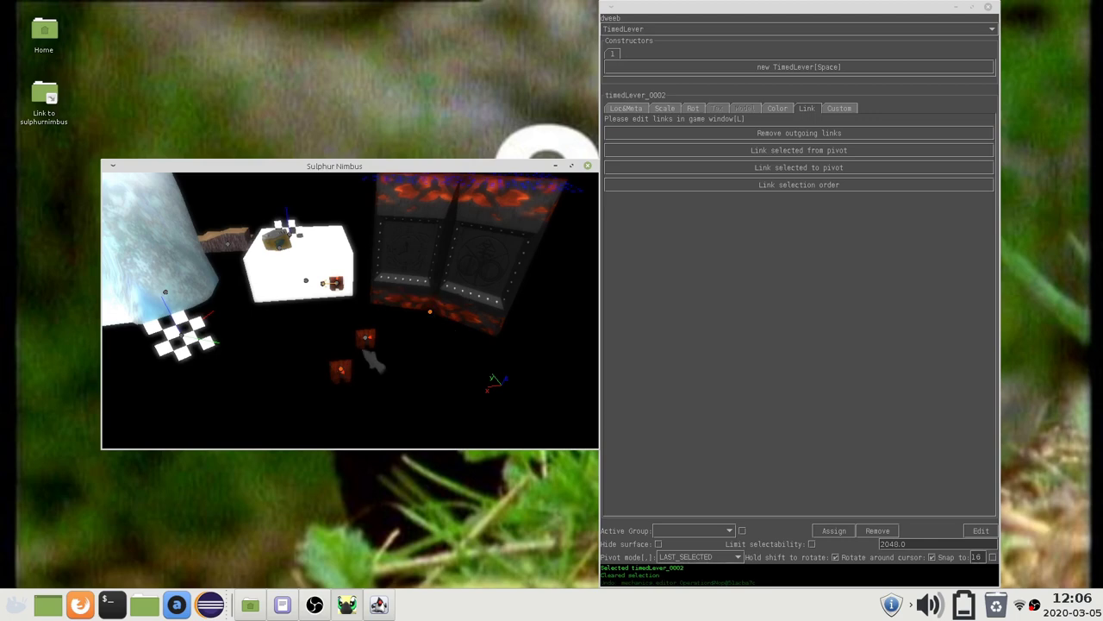
pyautogui.keyDown('shift'); pyautogui.click(368, 337); pyautogui.keyUp('shift')
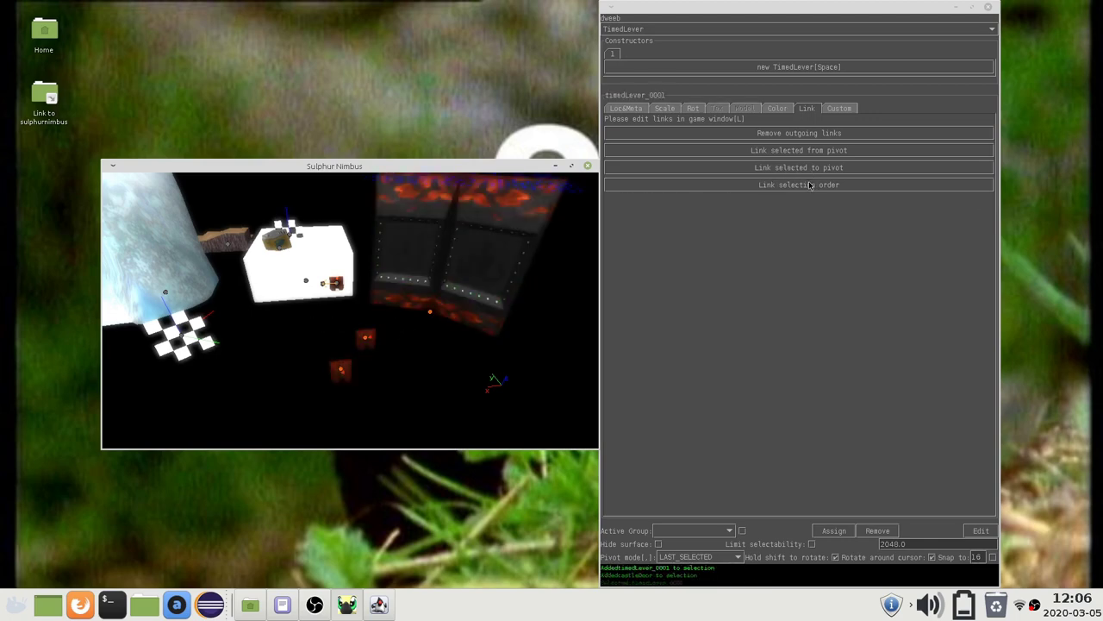
pyautogui.click(798, 153)
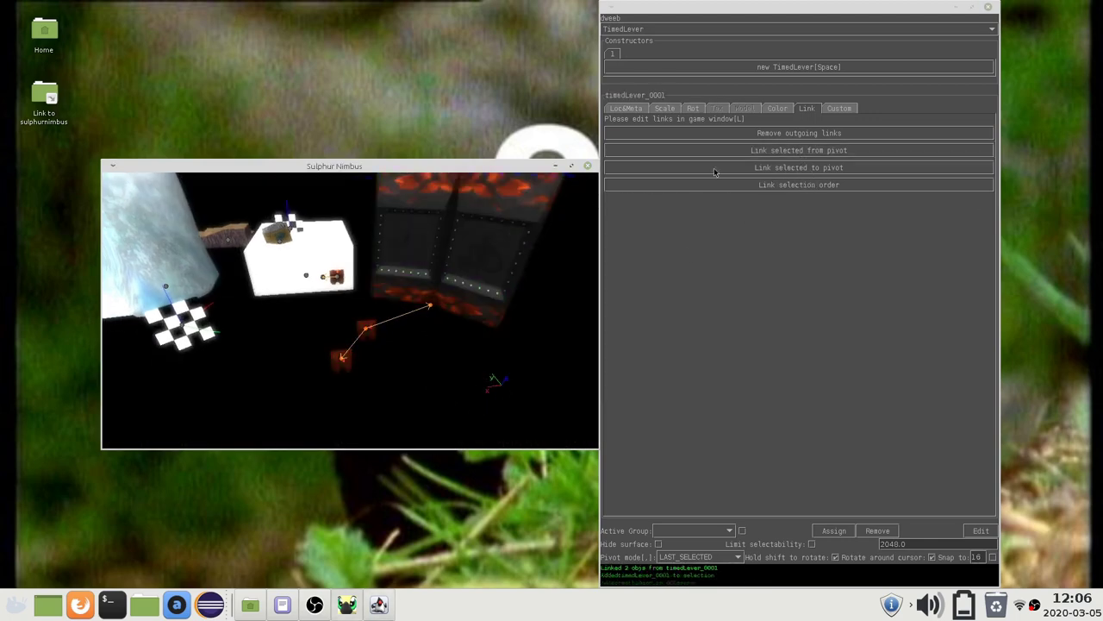
pyautogui.click(799, 132)
pyautogui.click(429, 366)
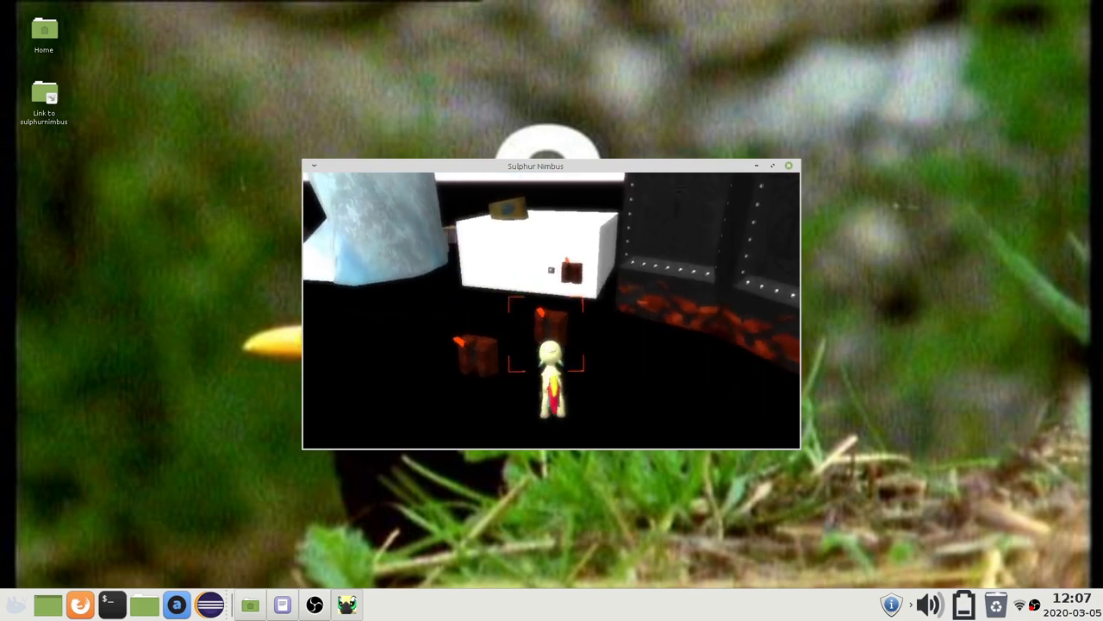
# Step: Move and rotate the two floor levers so that they stand well apart in front of the castle door
pyautogui.press('Escape')
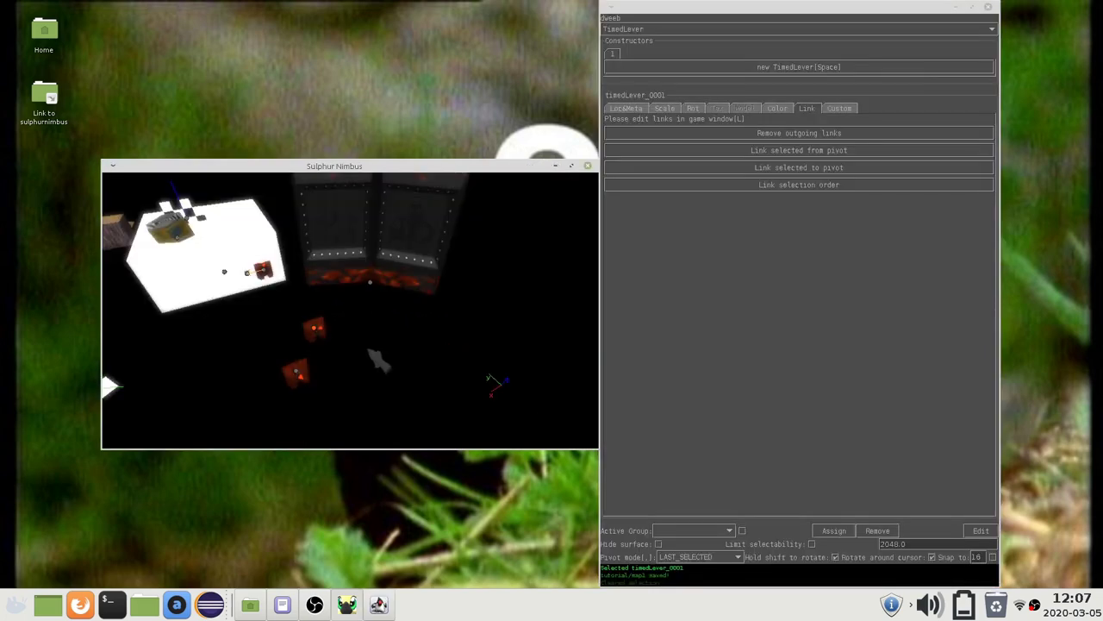
pyautogui.press('z')
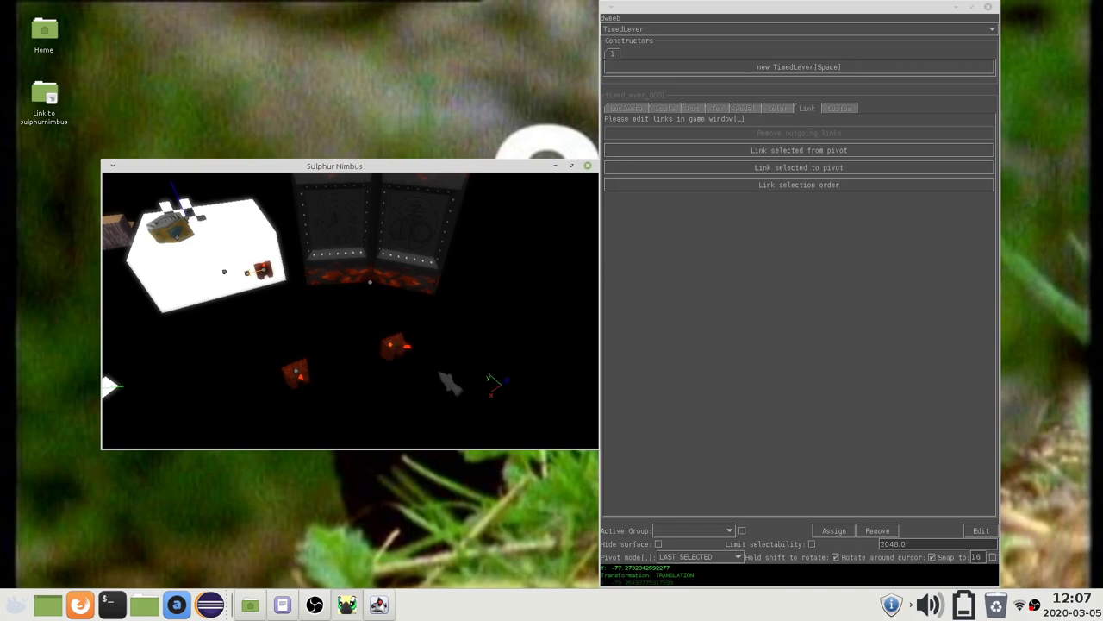
pyautogui.press('z')
pyautogui.click(485, 374)
pyautogui.press('a')
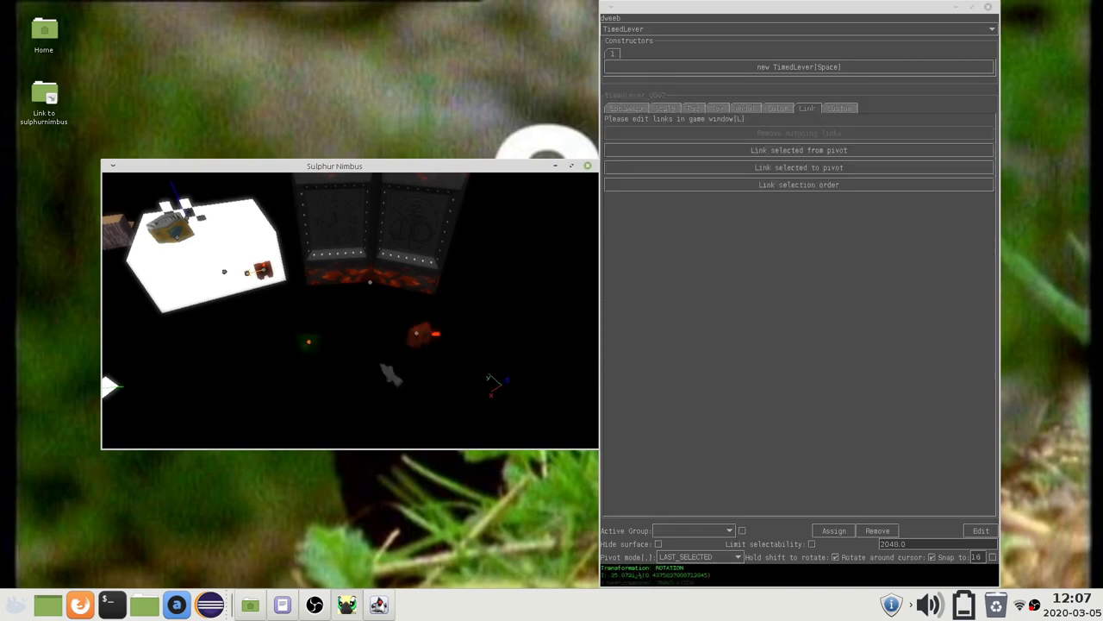
# Step: Link each of the two floor levers directly to the castle door
pyautogui.press('l')
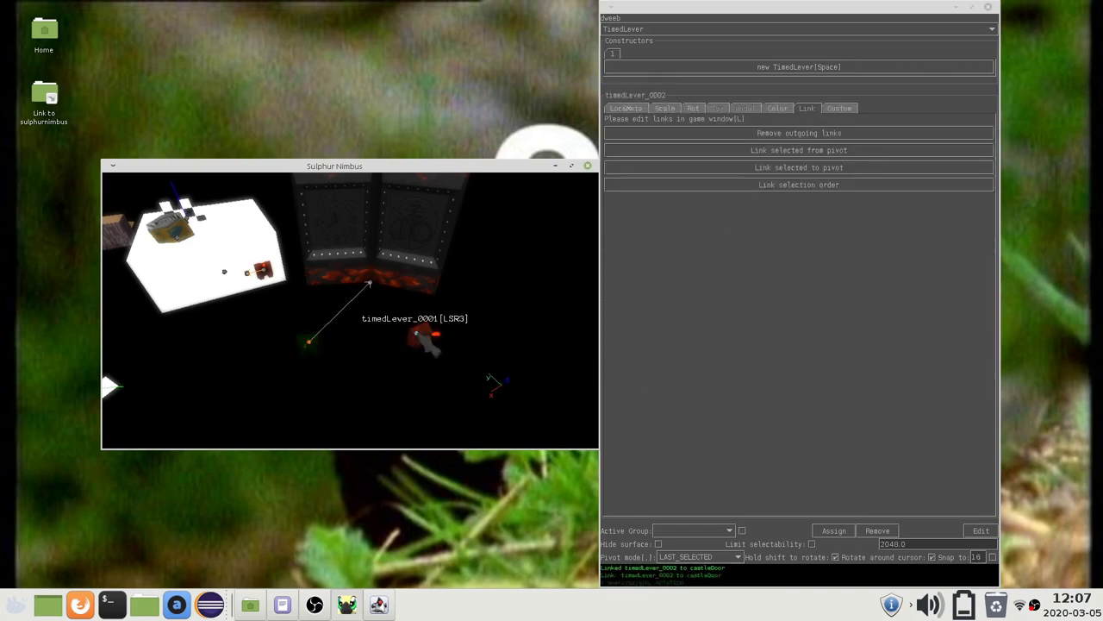
pyautogui.click(380, 289)
# Step: Play-test the separated levers by activating them and watching how the castle door responds
pyautogui.press('Escape')
pyautogui.press('w')
pyautogui.press('e')
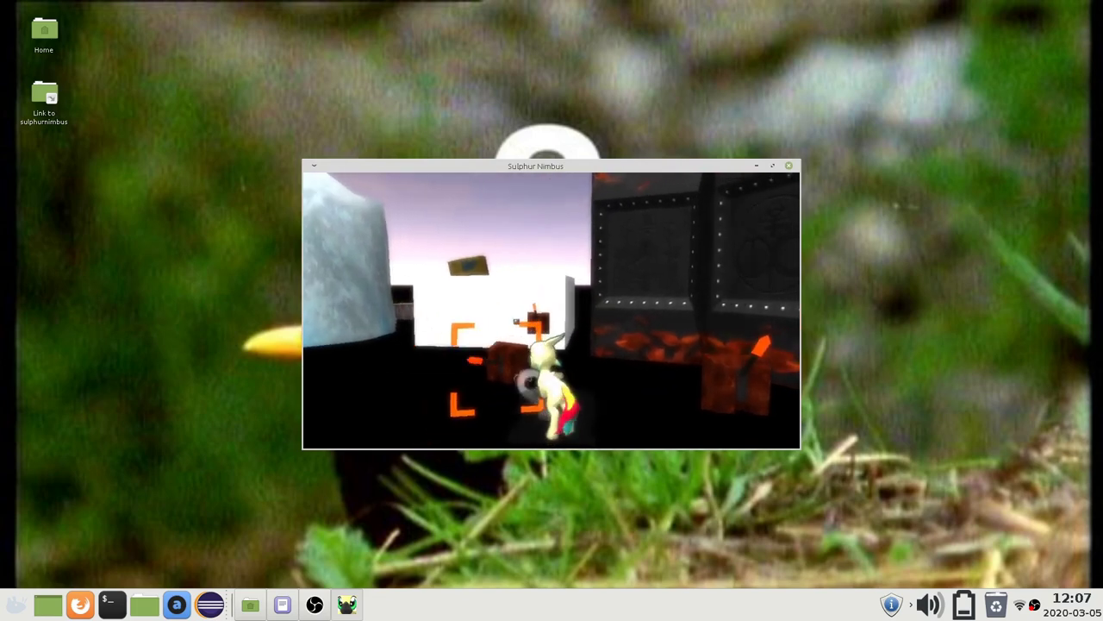
pyautogui.press('d')
pyautogui.press('a')
pyautogui.press('d')
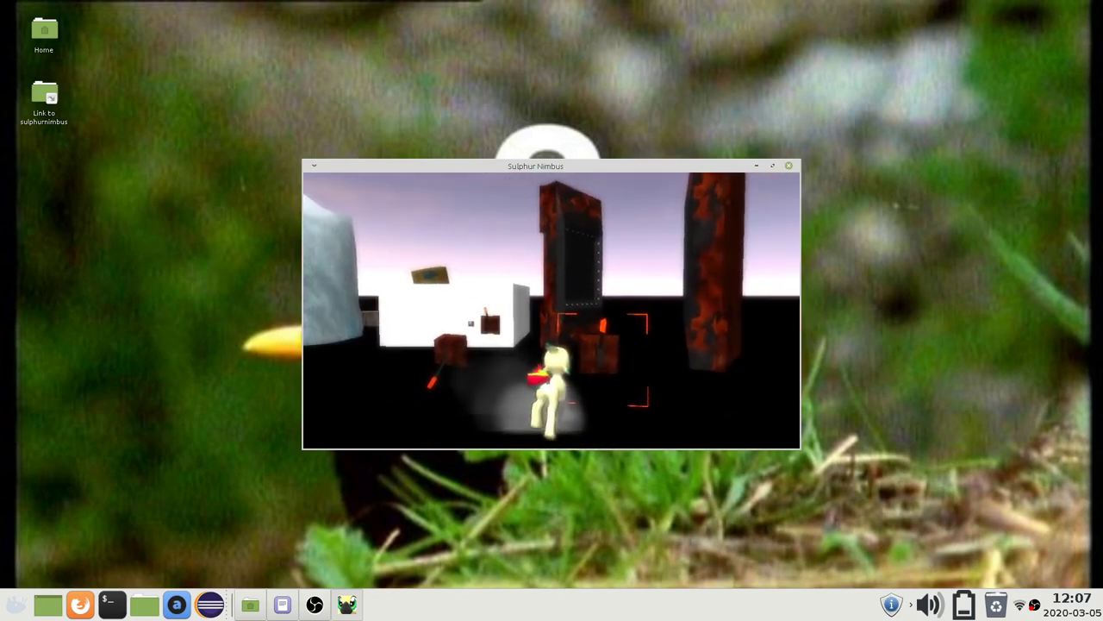
pyautogui.press('a')
pyautogui.press('d')
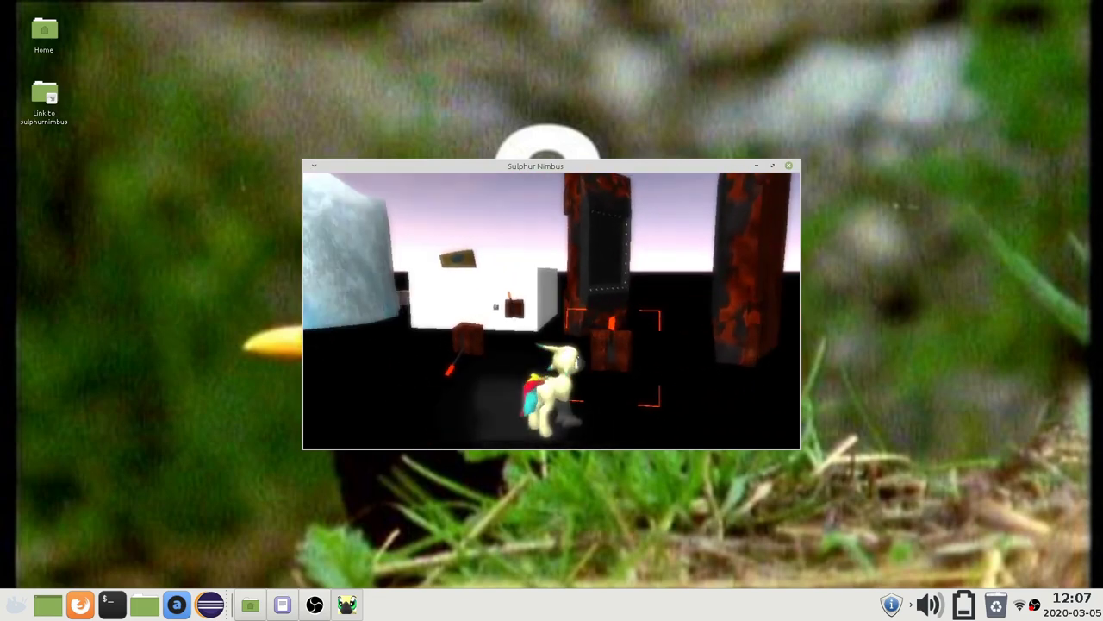
pyautogui.press('e')
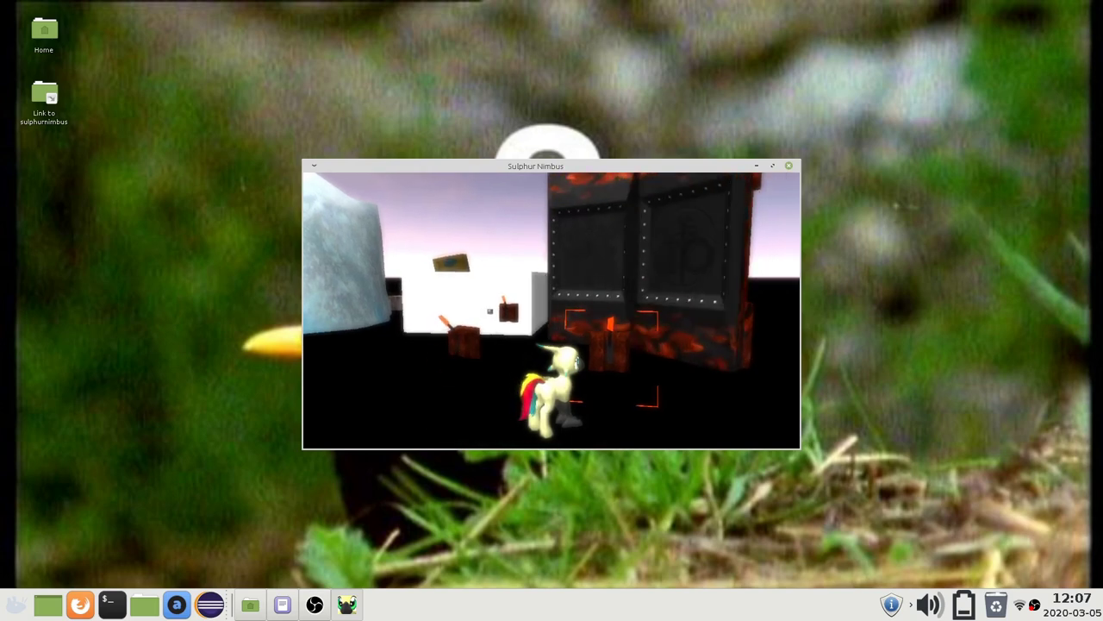
pyautogui.press('e')
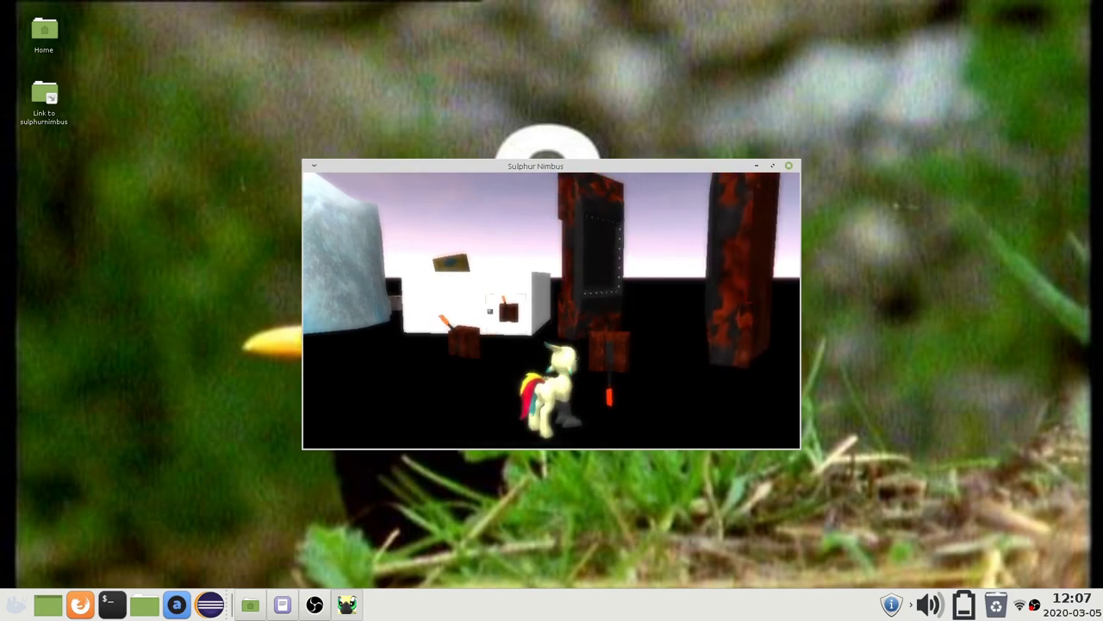
pyautogui.press('d')
pyautogui.press('w')
pyautogui.press('a')
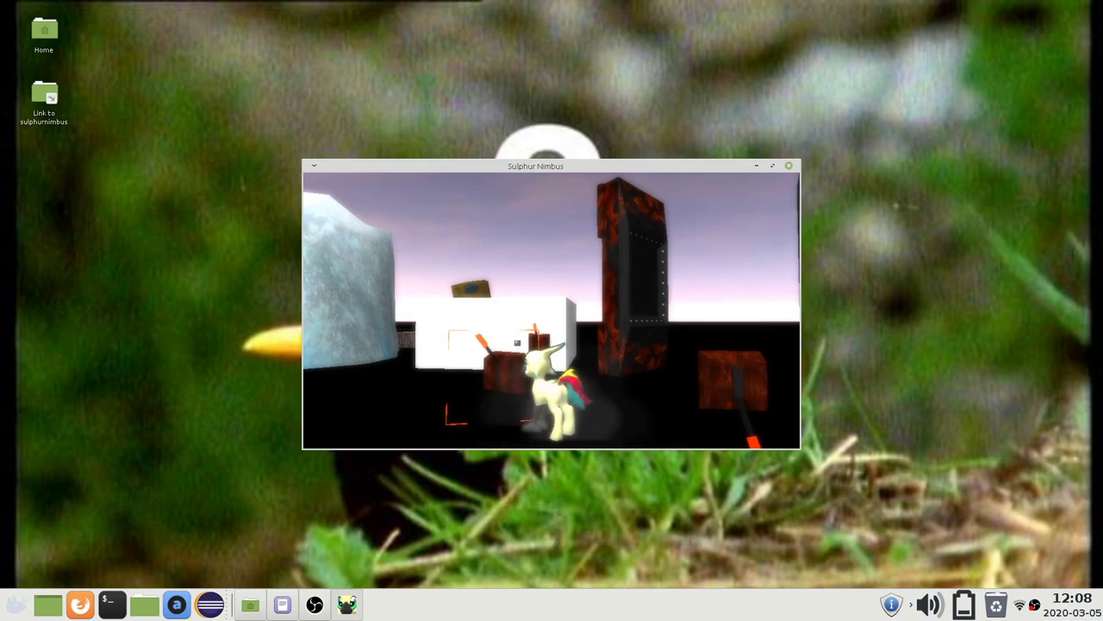
pyautogui.press('Escape')
# Step: Enable ALWAYS_REJECT on the indicator lamp on the white block and start a play-test
pyautogui.click(840, 108)
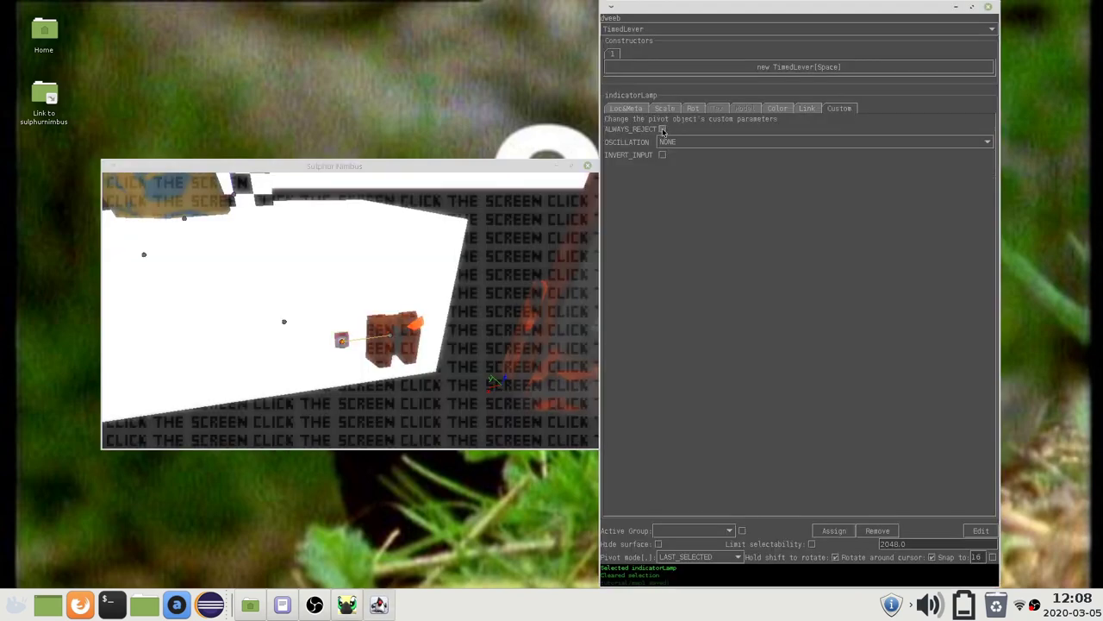
pyautogui.click(528, 226)
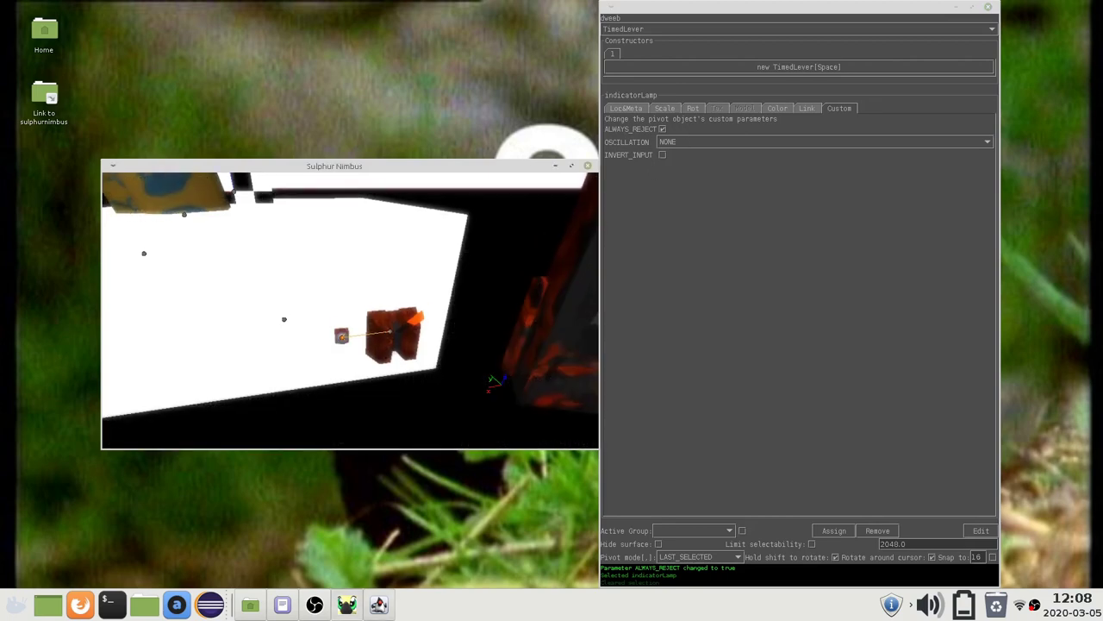
pyautogui.press('Escape')
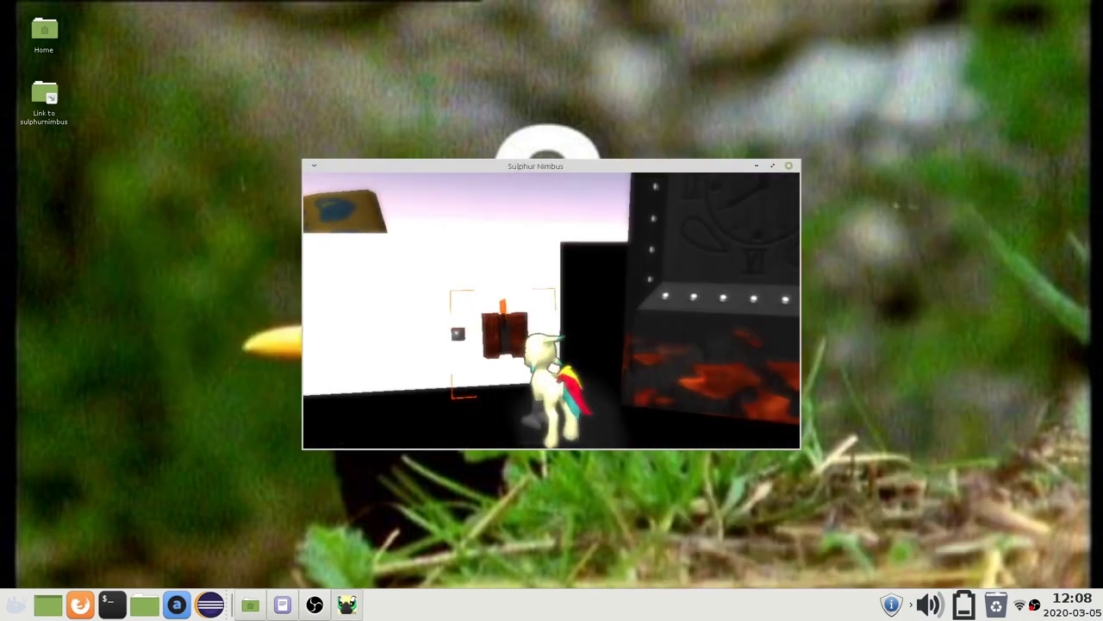
# Step: Delete the timed lever on the white block and link the floor lever nearest the block to the indicator lamp
pyautogui.press('Tab')
pyautogui.press('Escape')
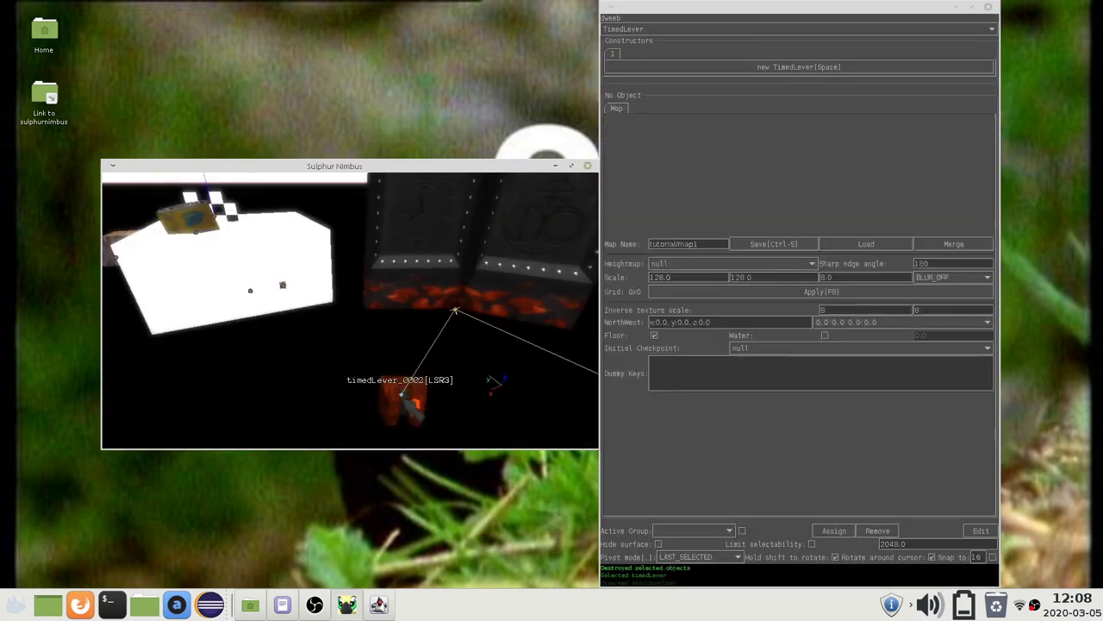
pyautogui.click(407, 398)
pyautogui.press('l')
pyautogui.click(291, 291)
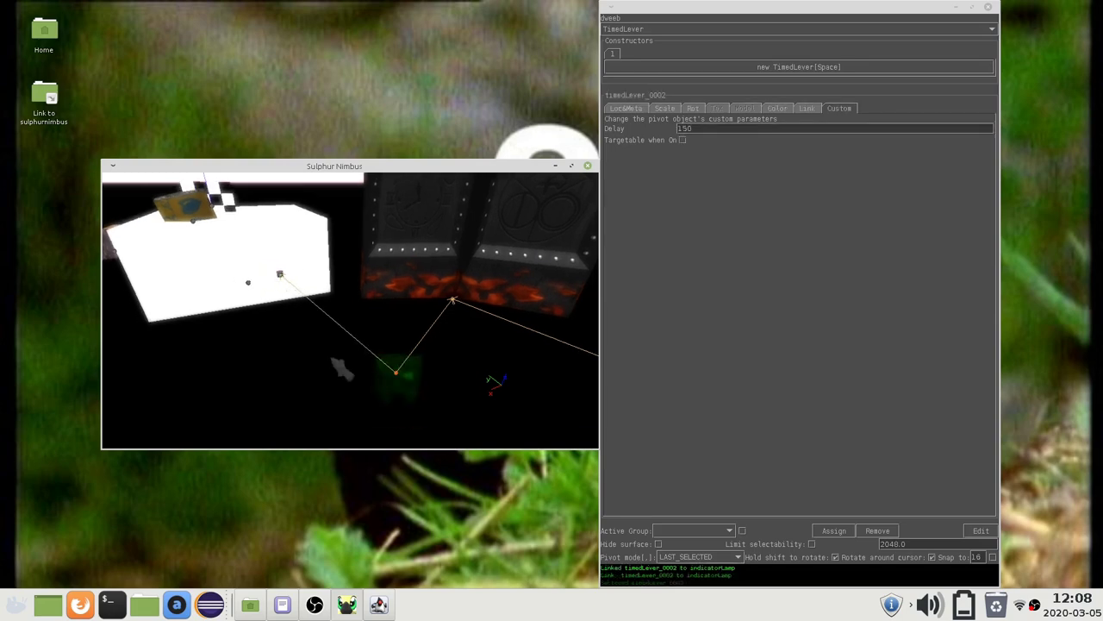
# Step: Play-test both floor levers with the indicator lamp set to always reject
pyautogui.press('Tab')
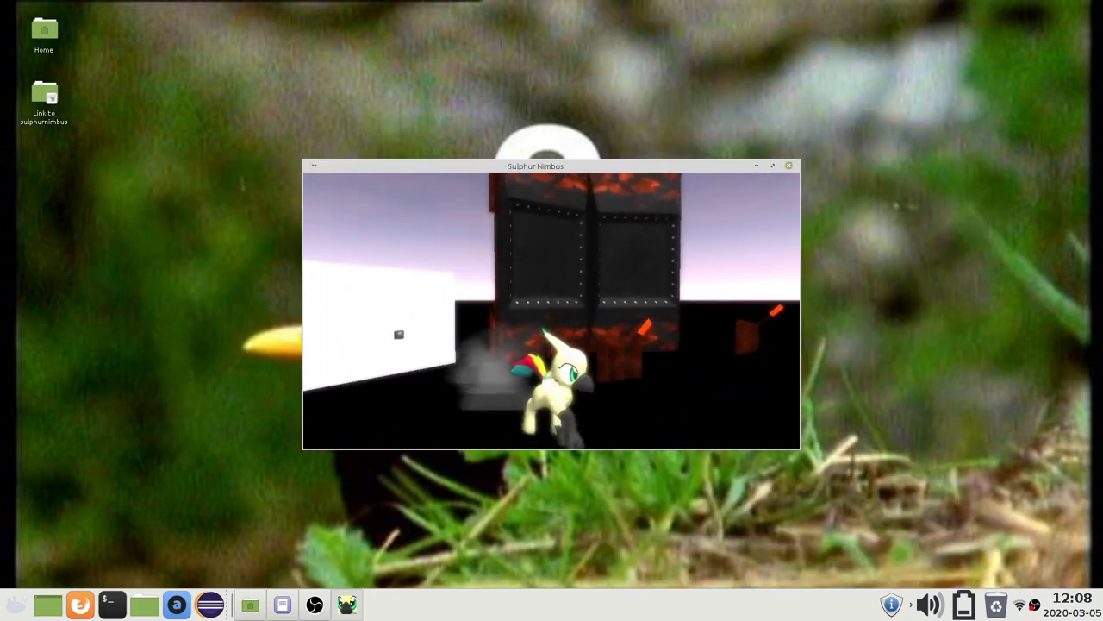
pyautogui.press('w')
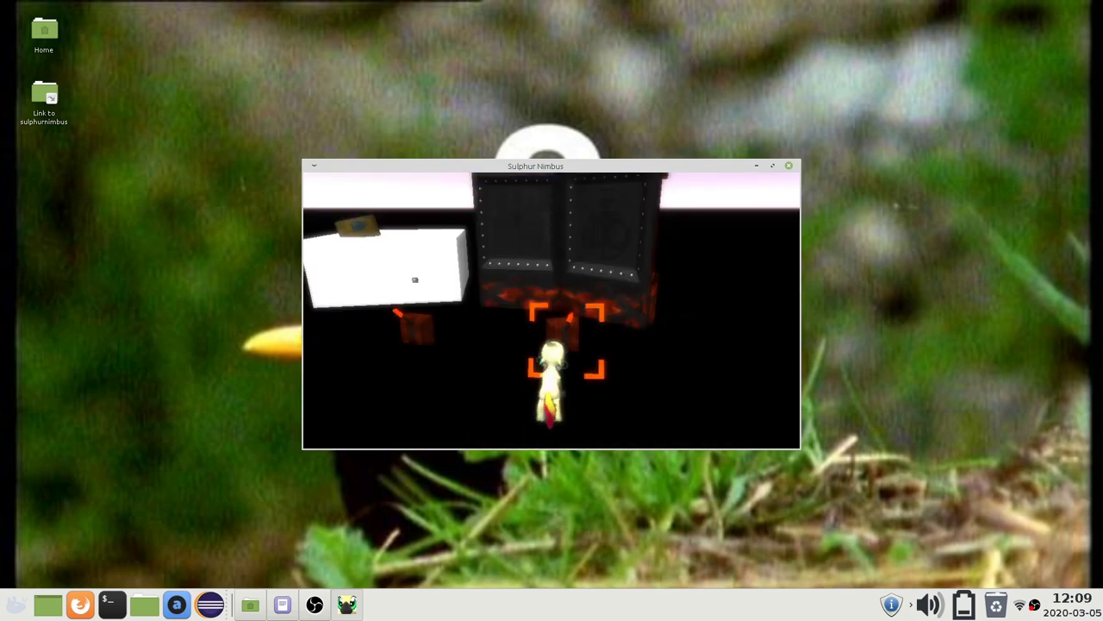
pyautogui.press('a')
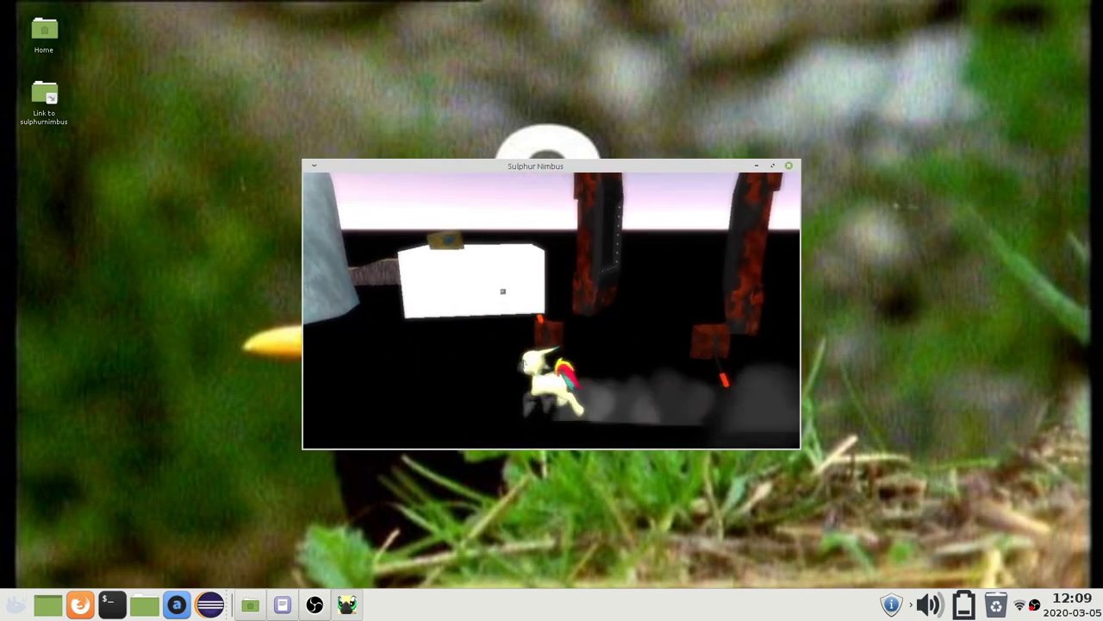
pyautogui.press('w')
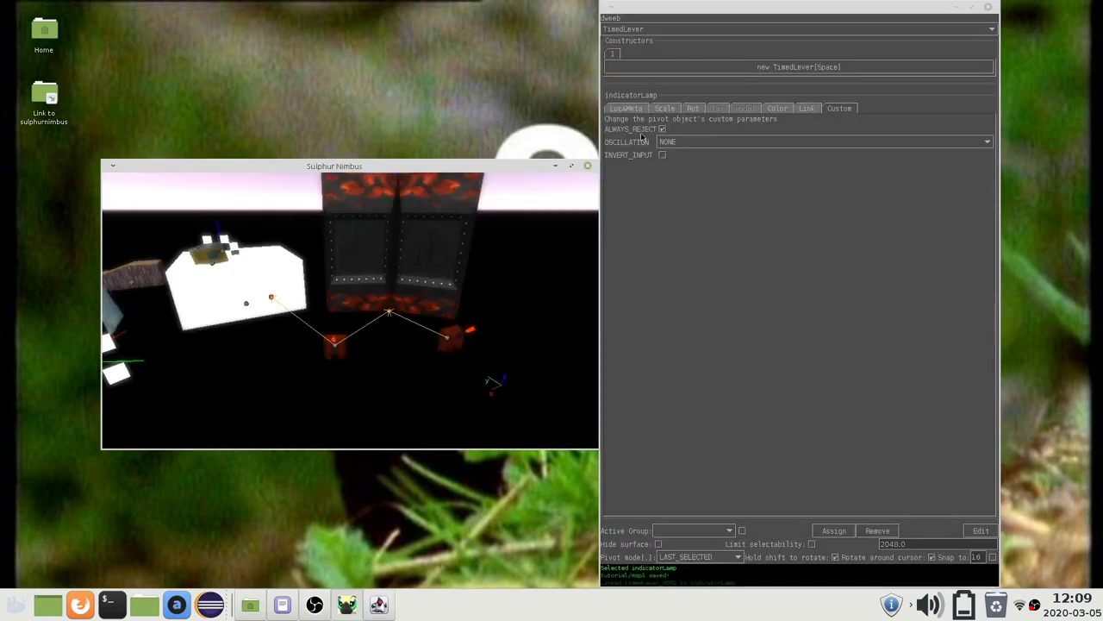
# Step: Disable ALWAYS_REJECT on the indicator lamp
pyautogui.click(663, 130)
pyautogui.click(375, 315)
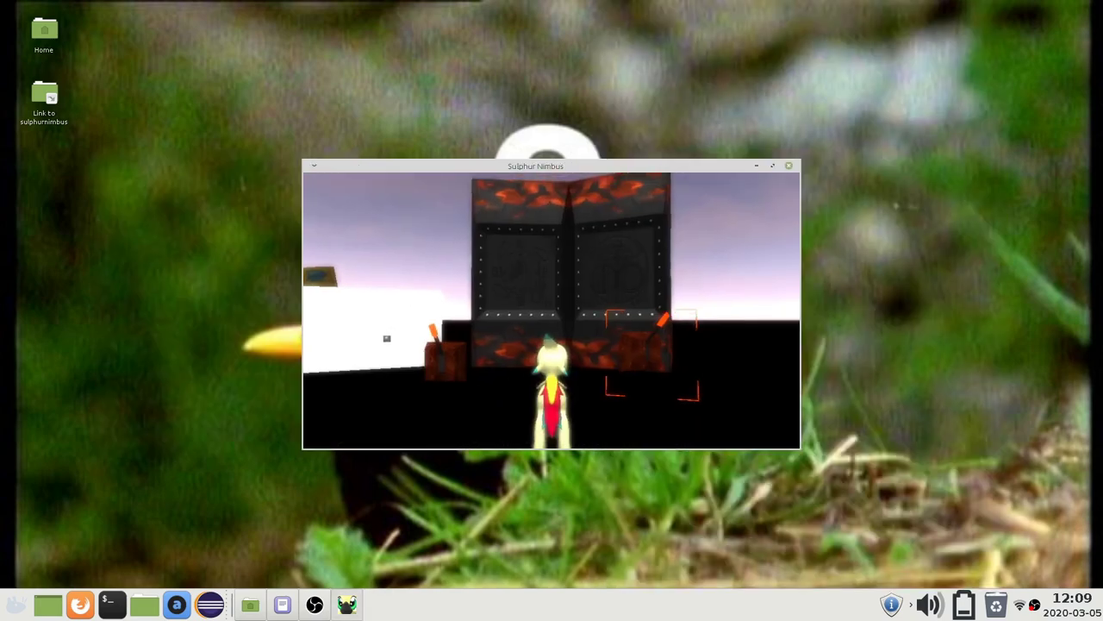
# Step: Play-test both floor levers with the indicator lamp accepting input
pyautogui.press('w')
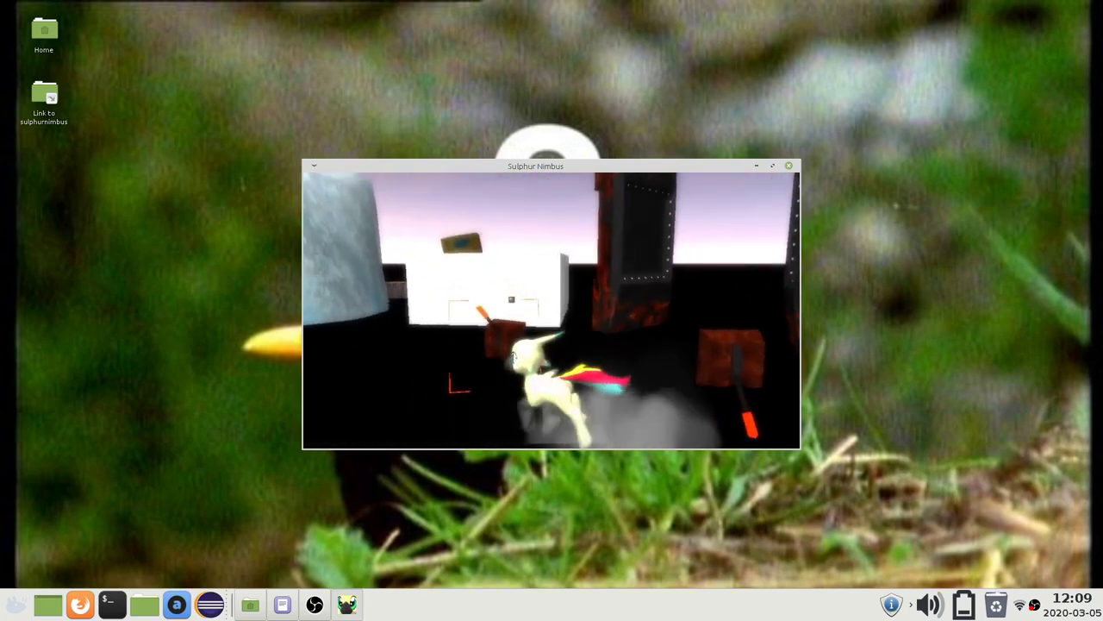
pyautogui.press('w')
pyautogui.press('e')
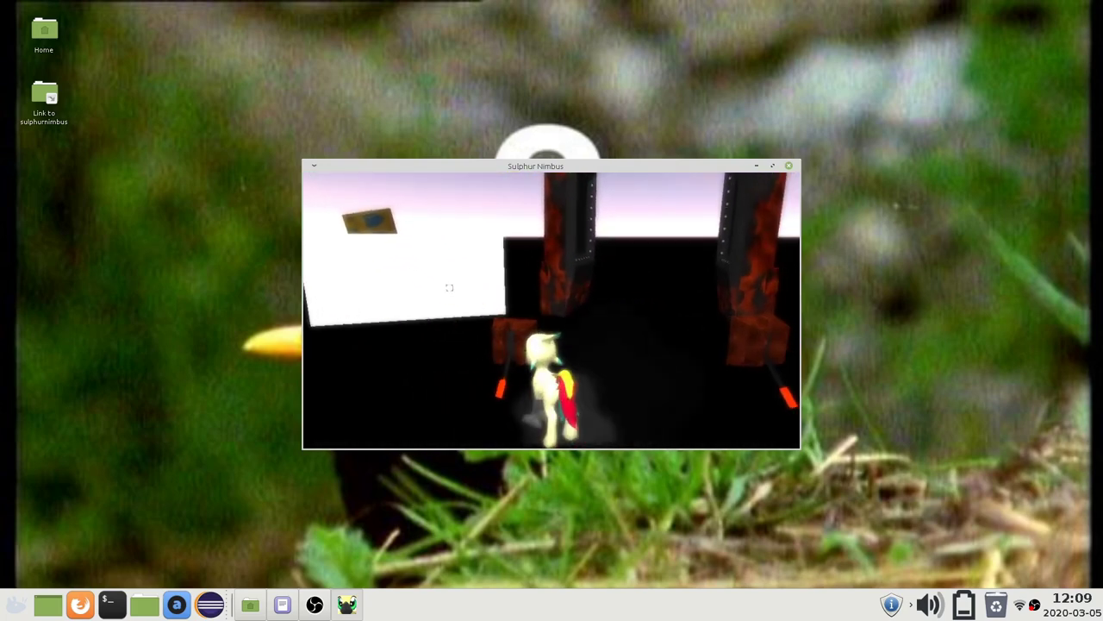